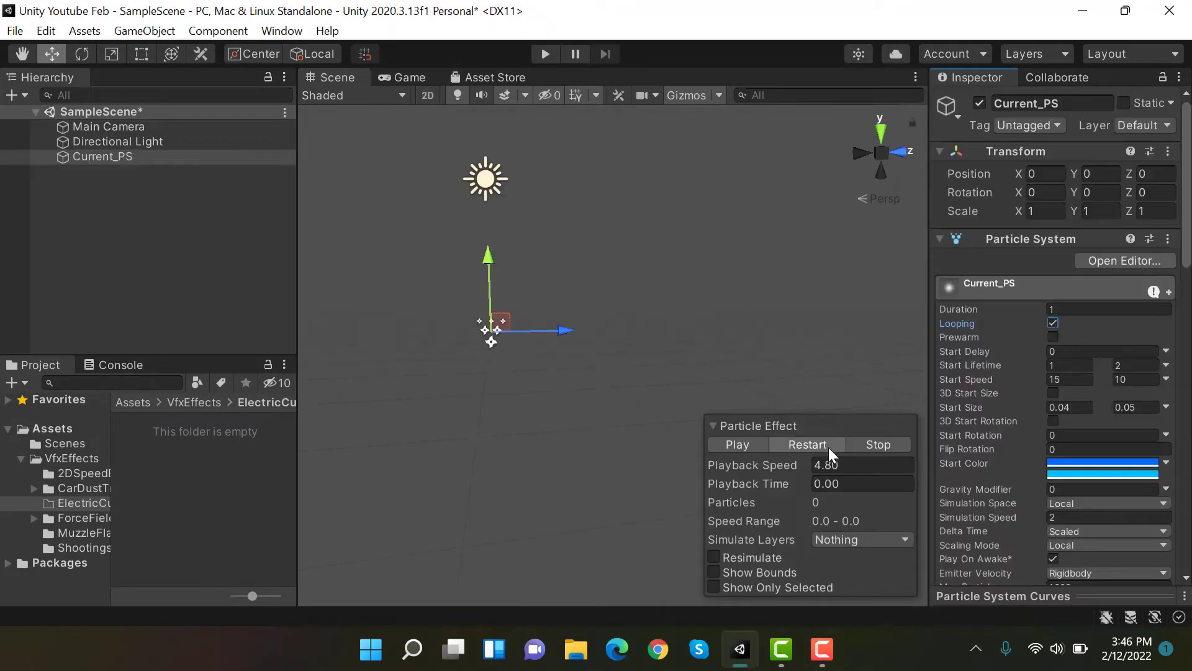
# Play the finished particle effect preview, then stop it
pyautogui.click(828, 447)
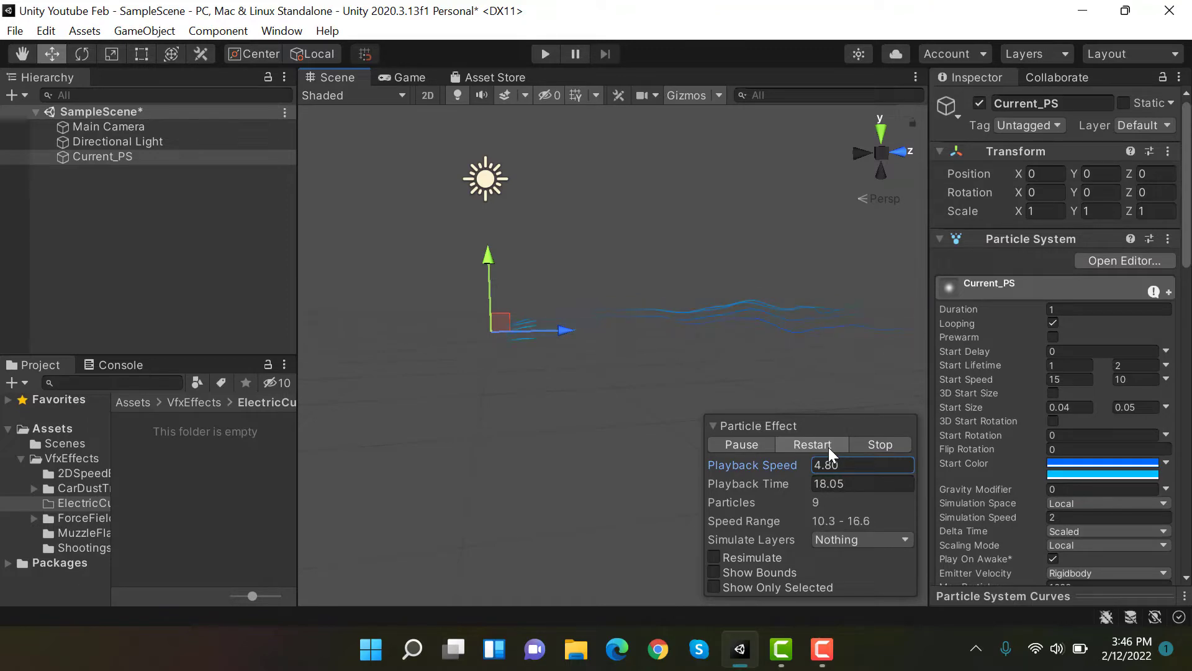
pyautogui.click(876, 444)
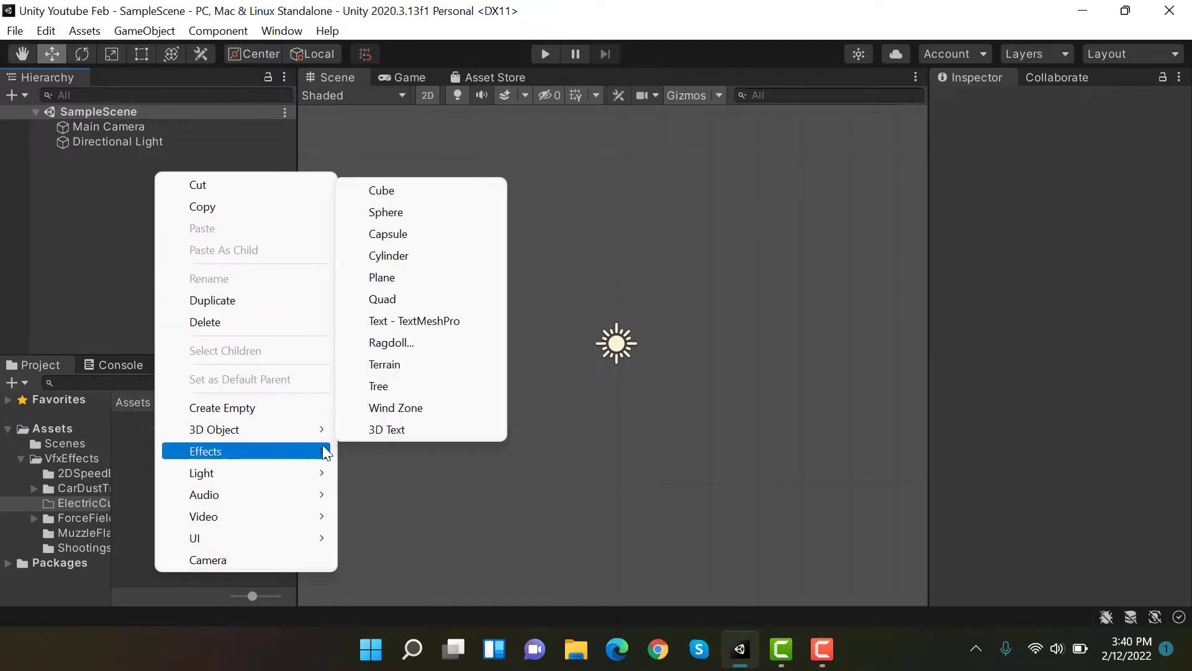
# Add a particle system named Current_PS and set its Renderer Max Particle Size to 3
pyautogui.click(377, 452)
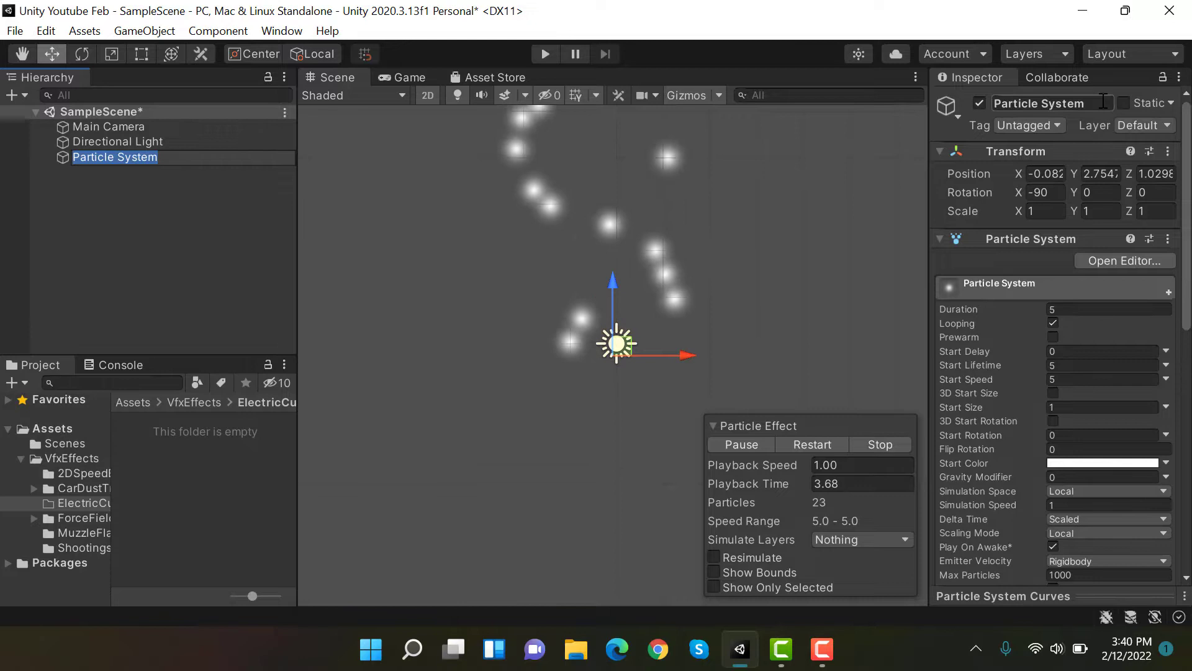
pyautogui.click(1104, 101)
pyautogui.write('Curren')
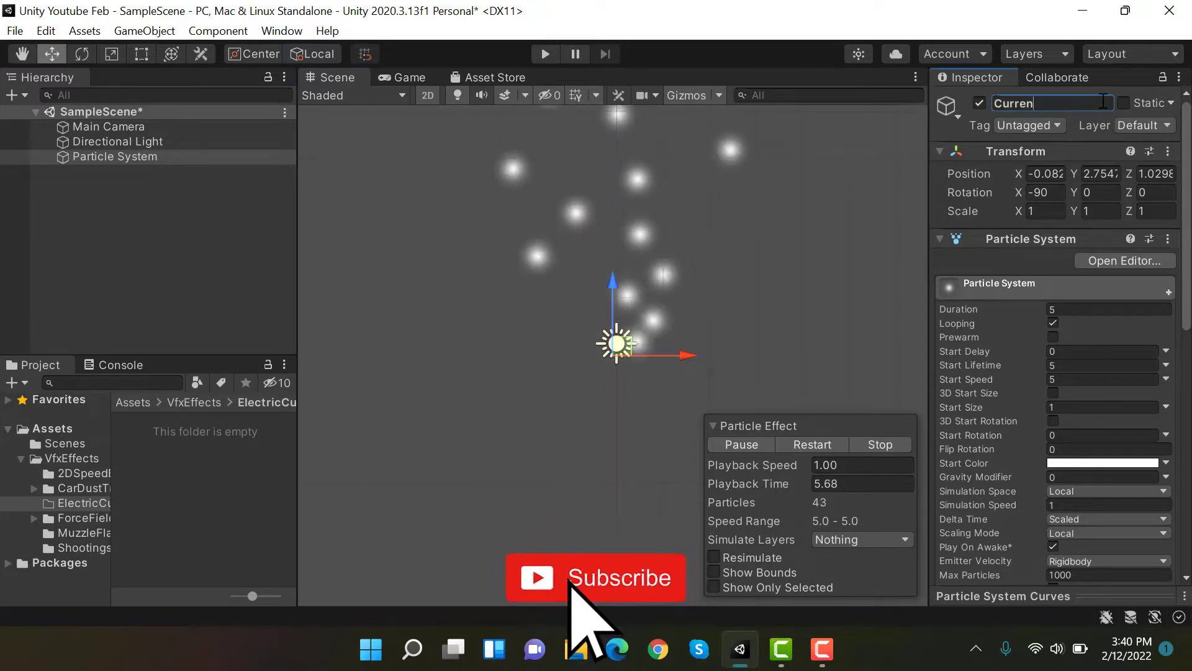
pyautogui.write('t_PS')
pyautogui.press('Return')
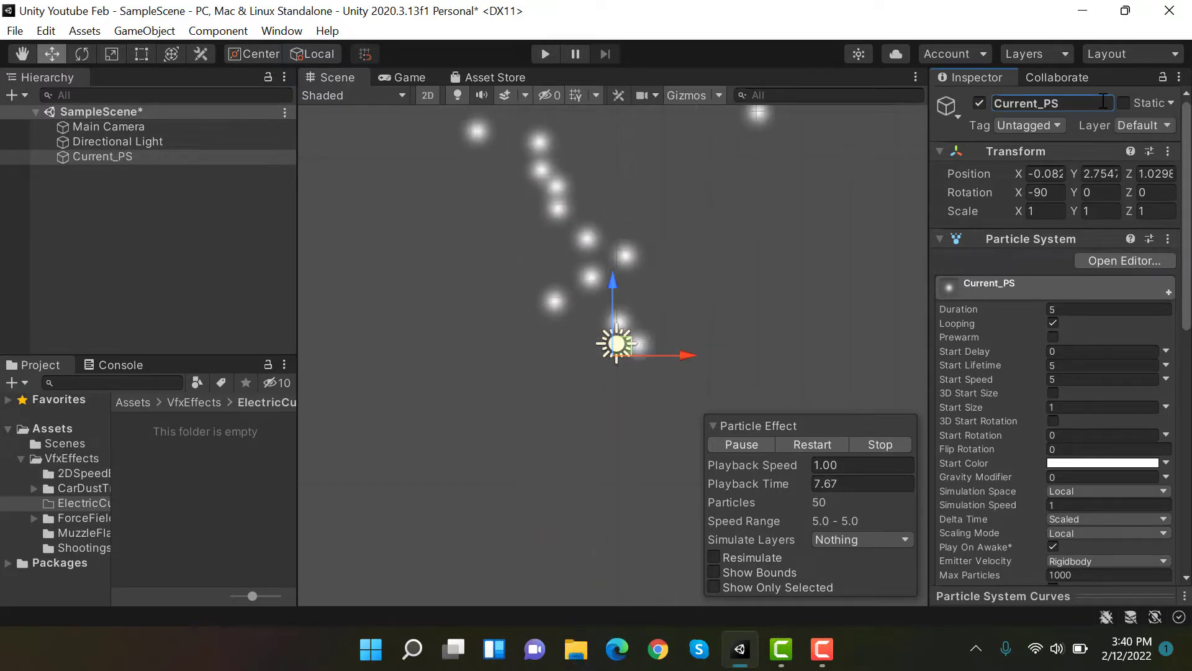
pyautogui.scroll(-5, 1113, 311)
pyautogui.scroll(-5, 1023, 432)
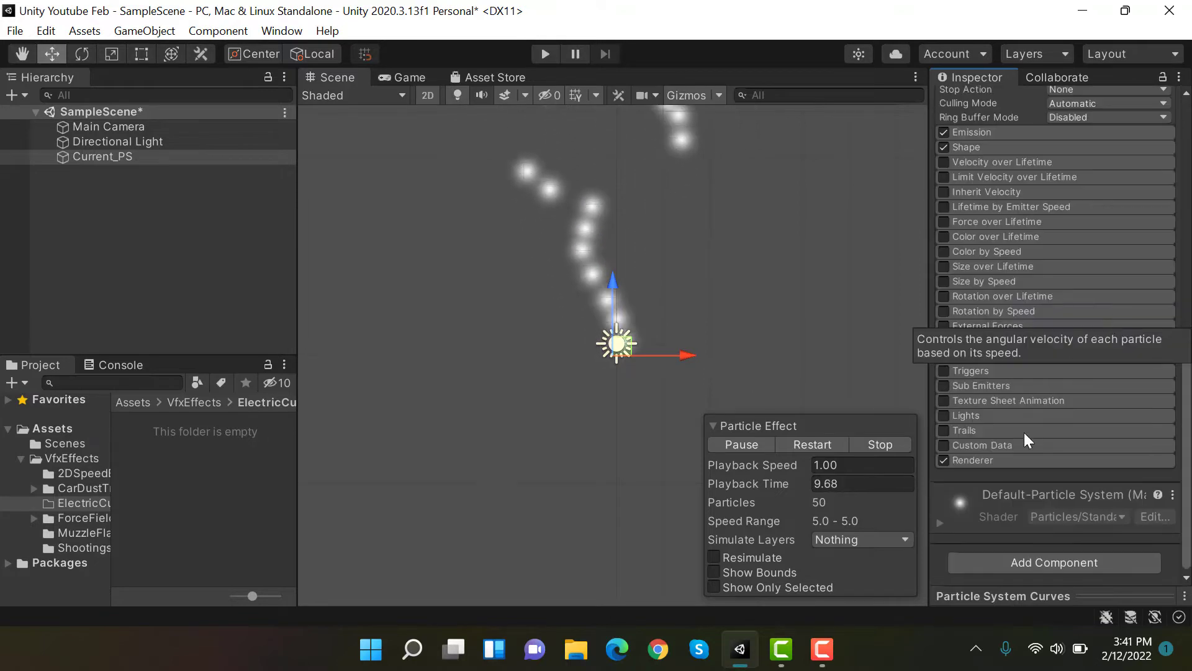
pyautogui.click(1018, 458)
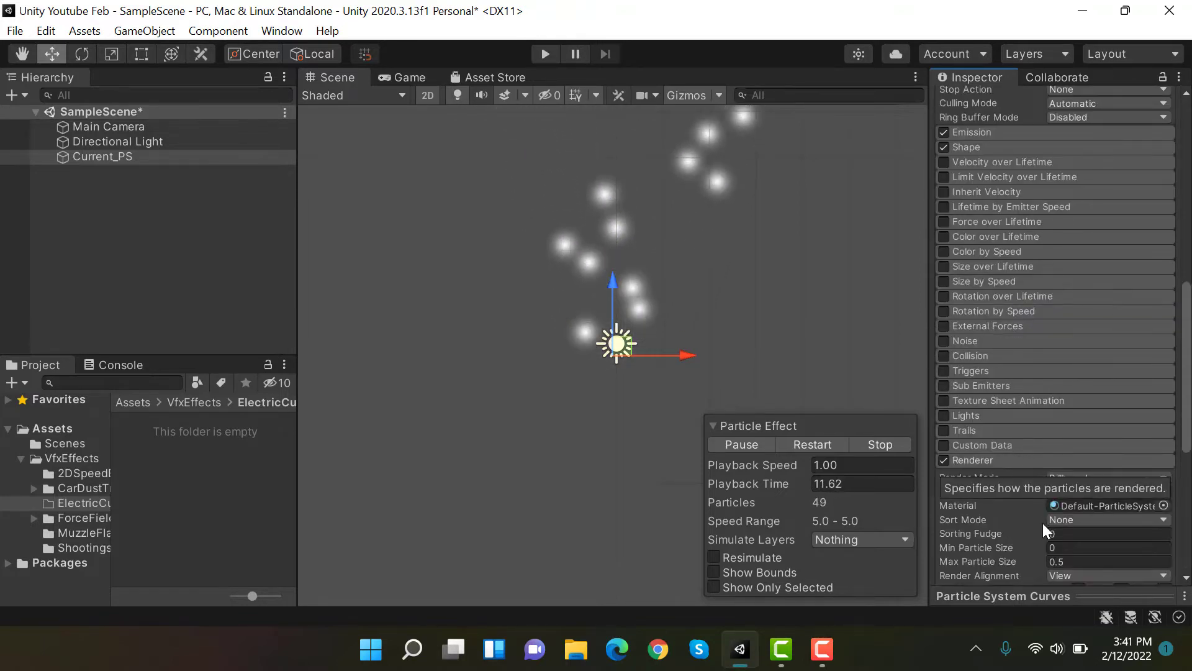
pyautogui.click(1078, 562)
pyautogui.write('3')
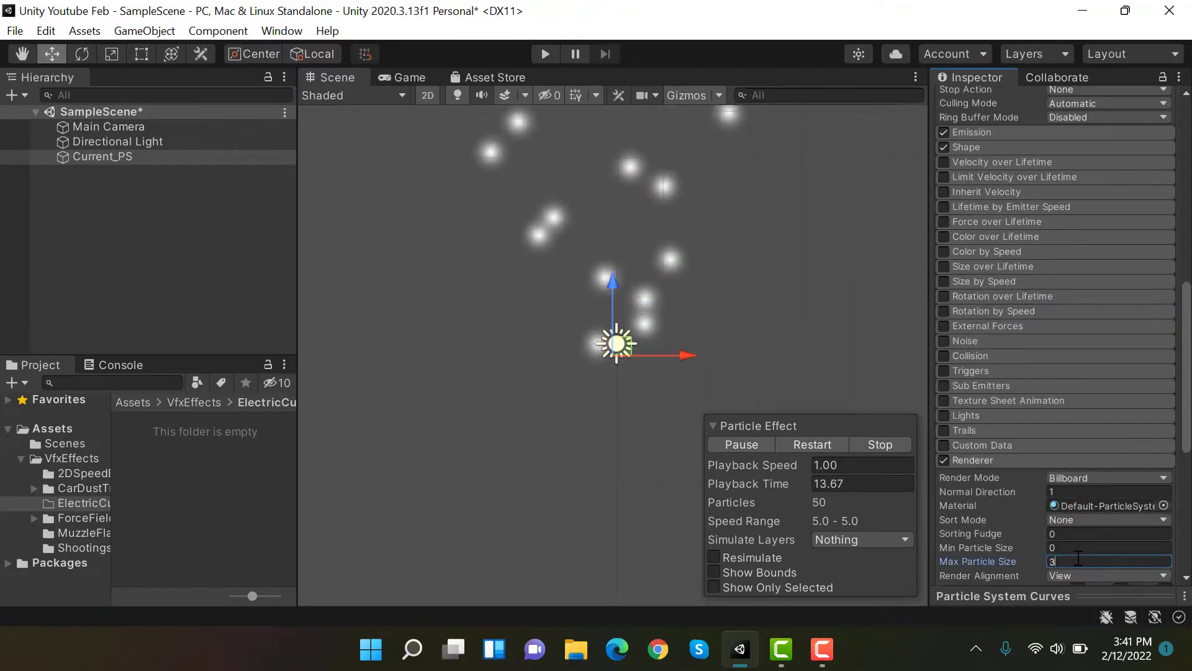
pyautogui.scroll(8, 1095, 528)
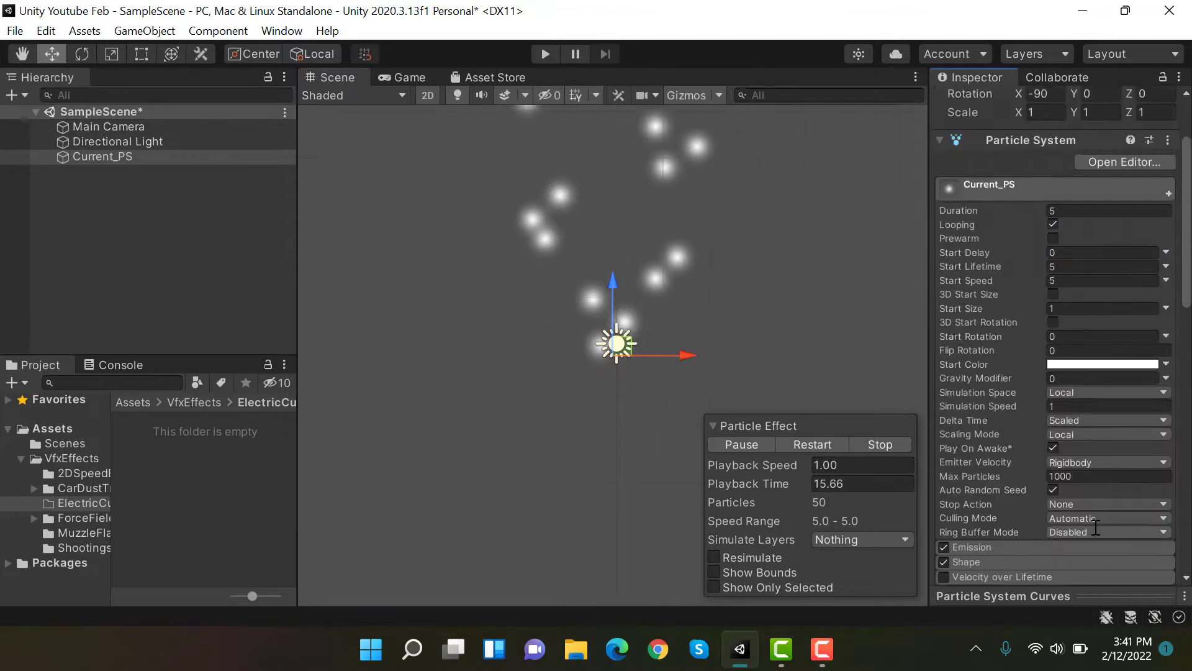
pyautogui.scroll(3, 1096, 527)
# Set Duration to 1 and make Start Lifetime random between 0.5 and 1
pyautogui.click(1102, 309)
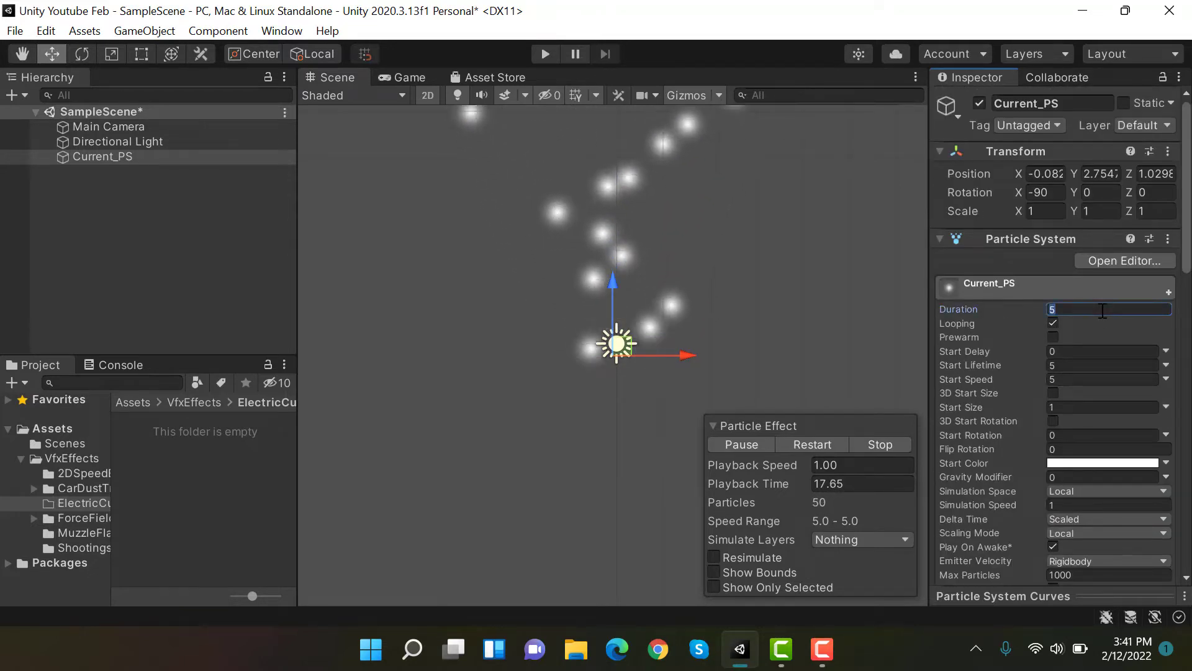
pyautogui.write('1')
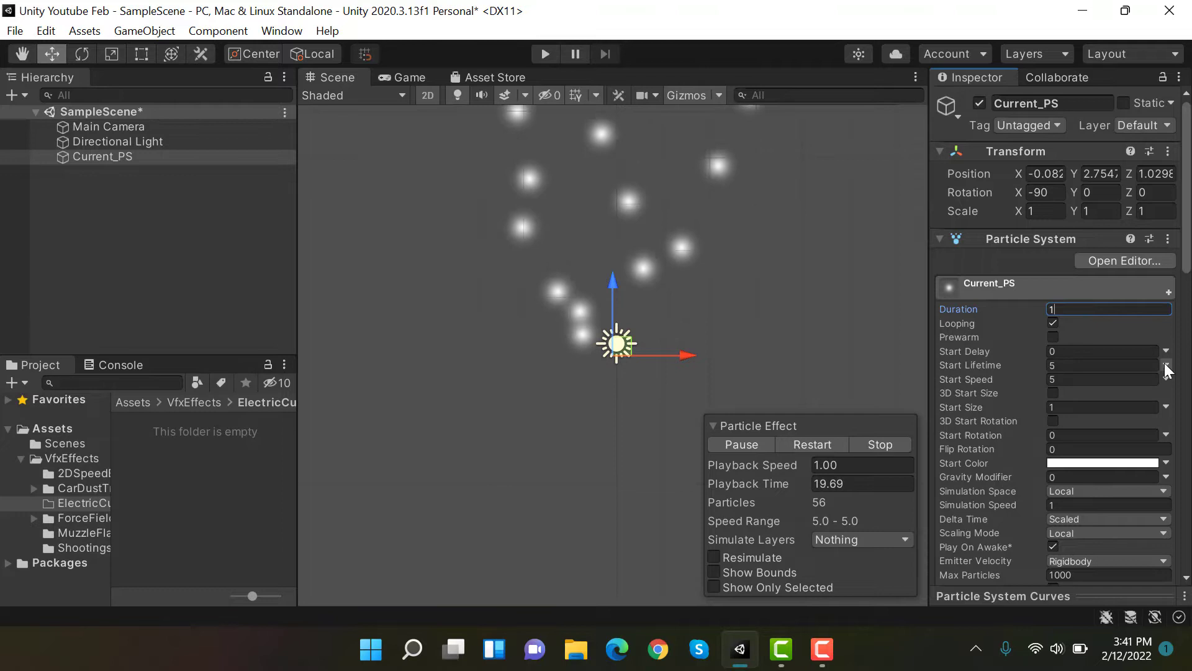
pyautogui.click(1165, 366)
pyautogui.click(1103, 428)
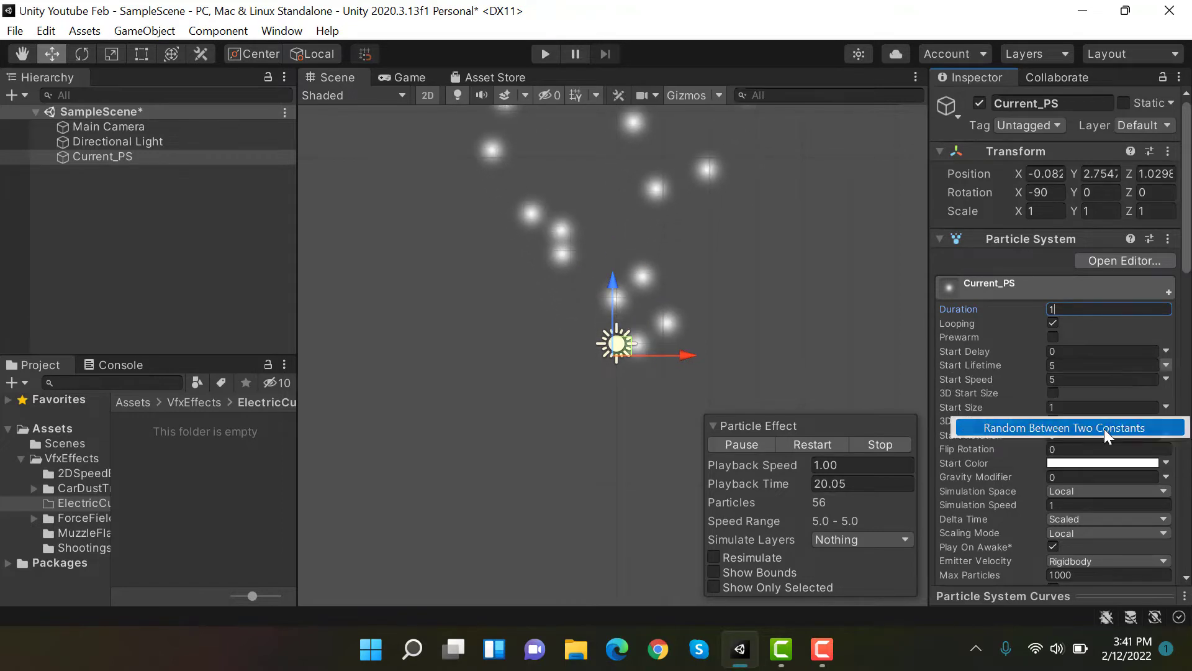
pyautogui.click(1081, 365)
pyautogui.write('-')
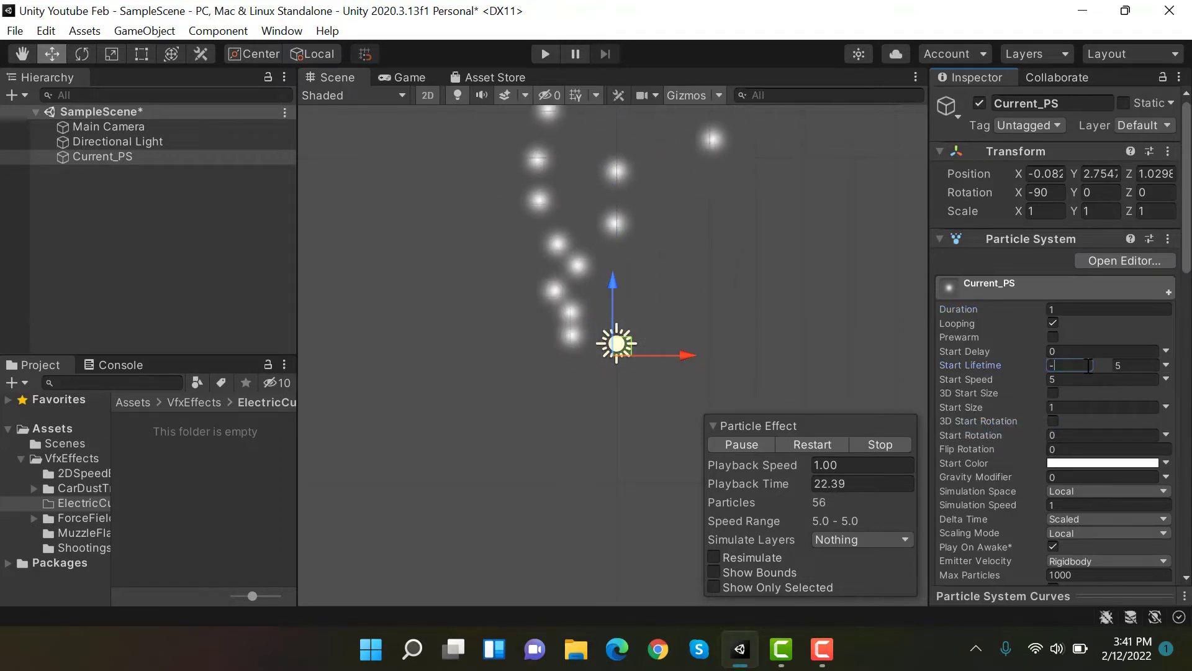
pyautogui.write('0.5')
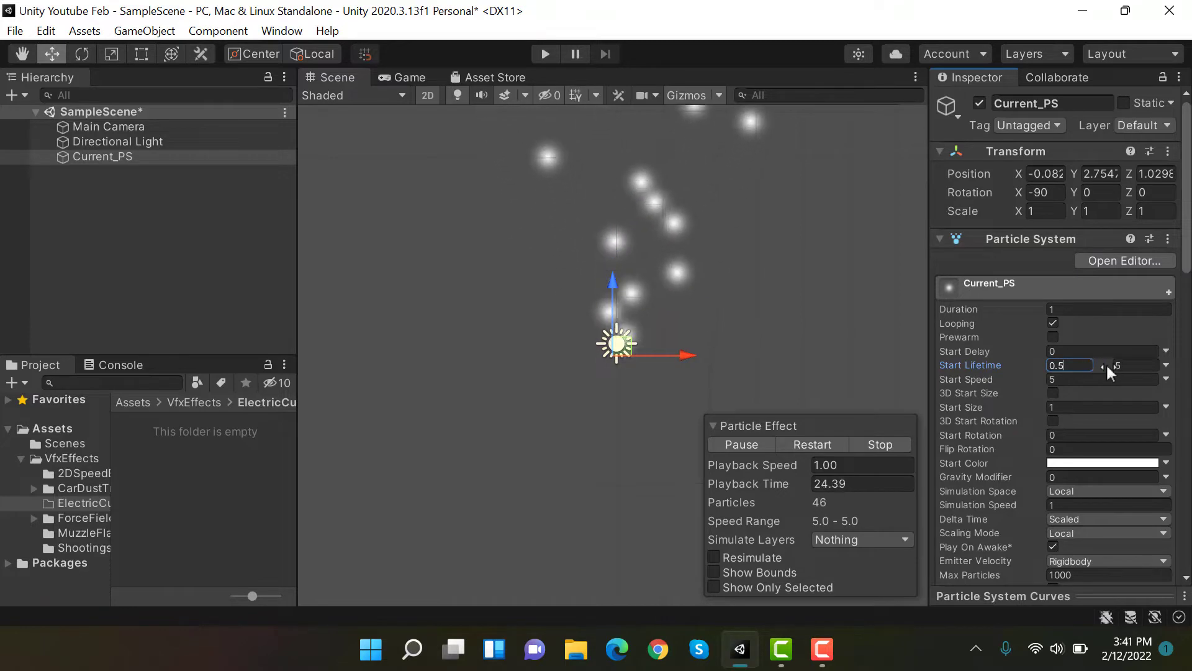
pyautogui.click(1114, 365)
pyautogui.write('1')
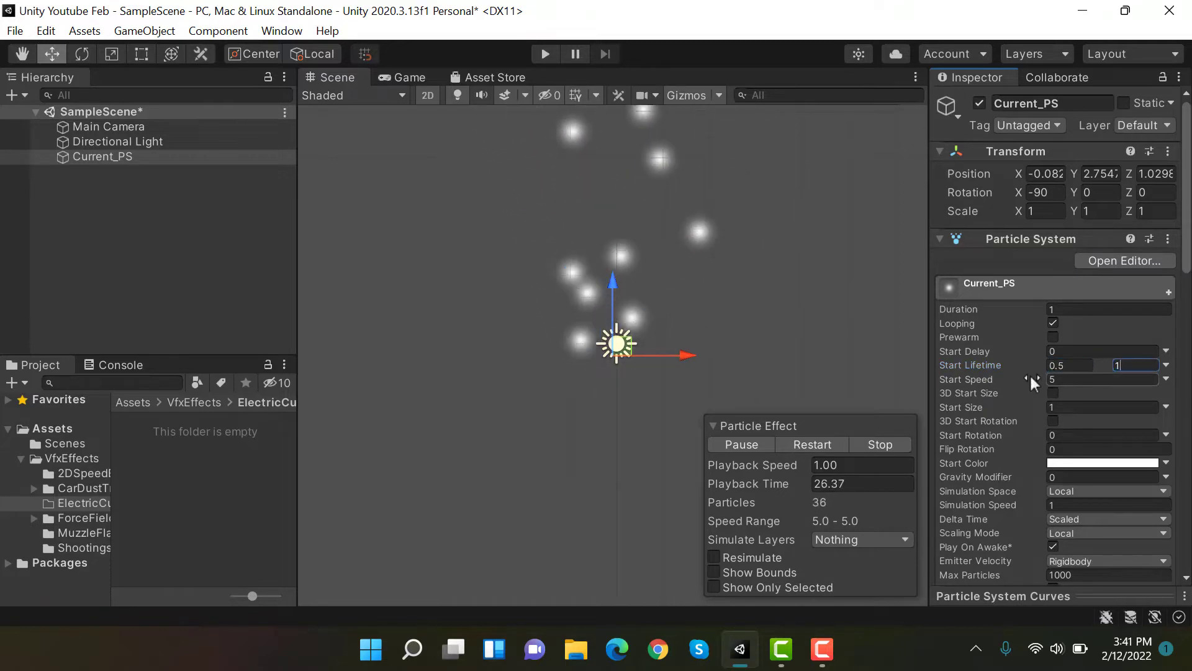
# Make Start Speed random between 8 and 10
pyautogui.click(1165, 379)
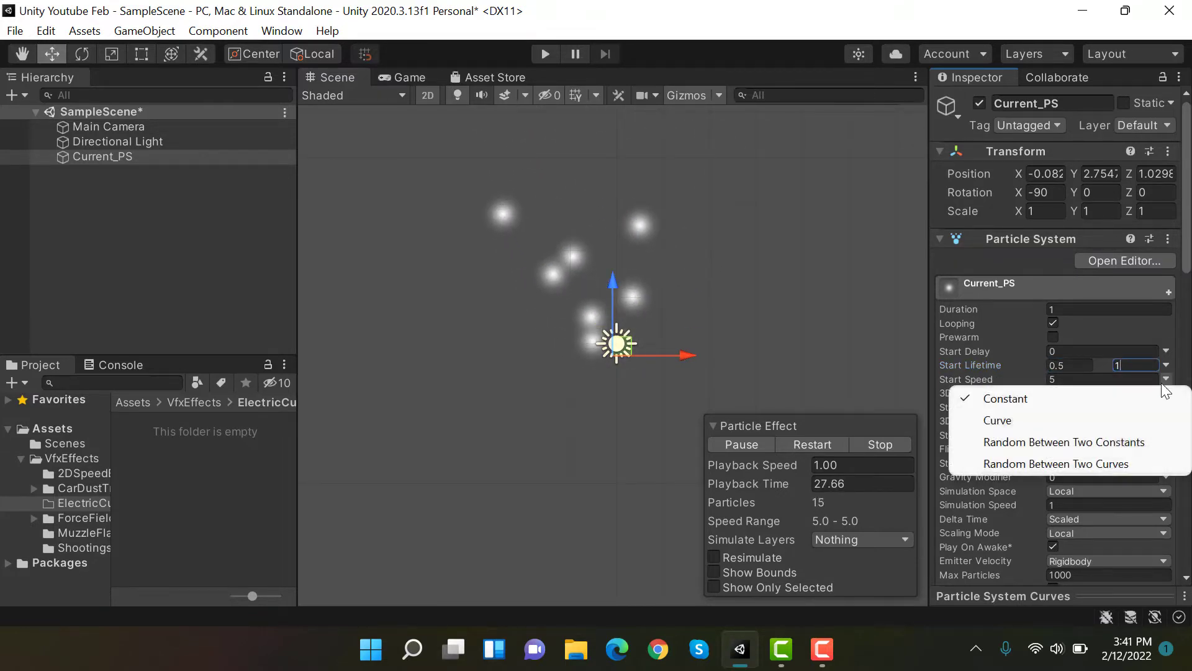
pyautogui.click(1108, 442)
pyautogui.click(1081, 378)
pyautogui.write('8')
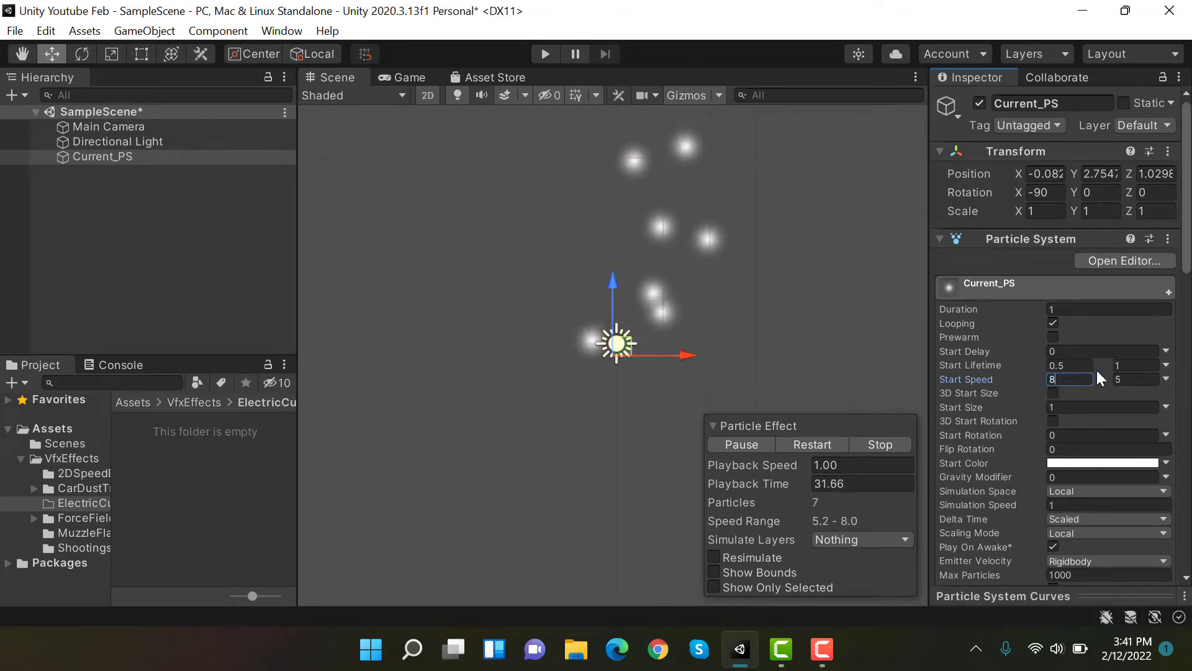
pyautogui.click(1138, 377)
pyautogui.write('1')
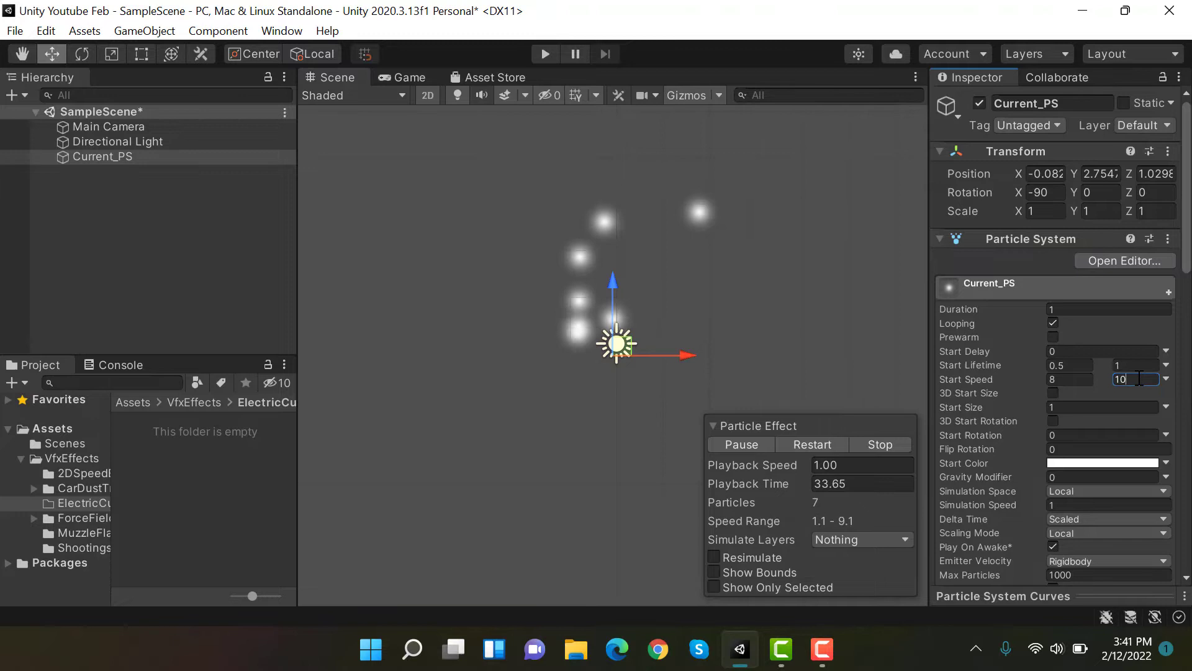
pyautogui.write('0')
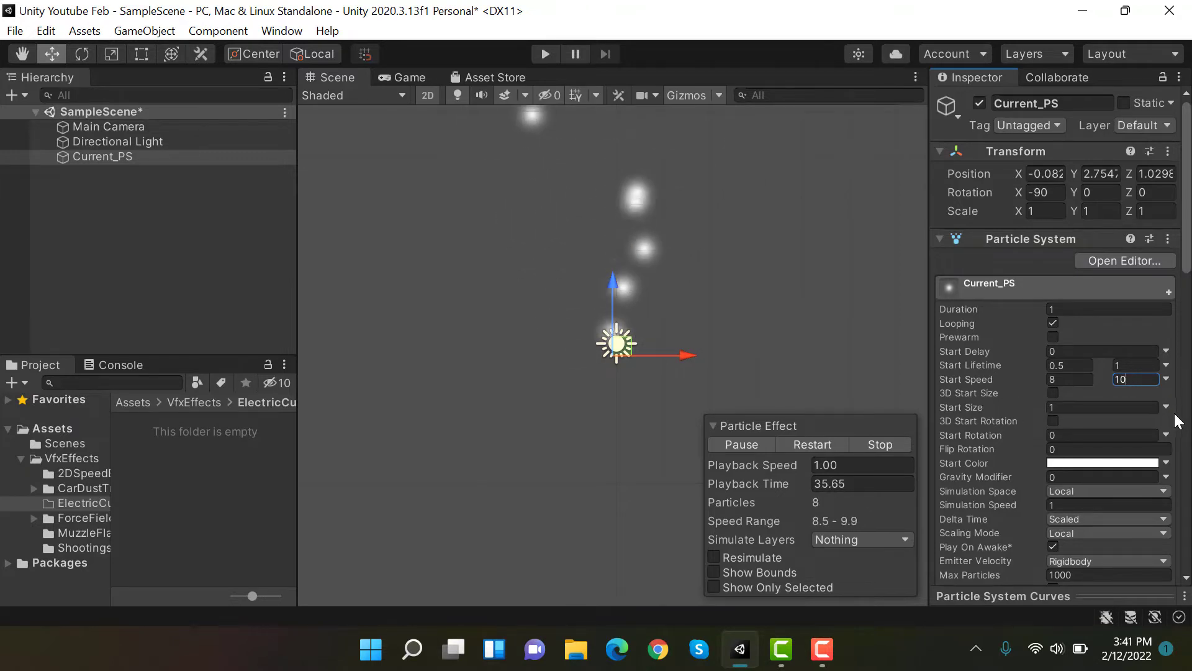
# Make Start Size random between 0.04 and 0.05
pyautogui.click(1166, 407)
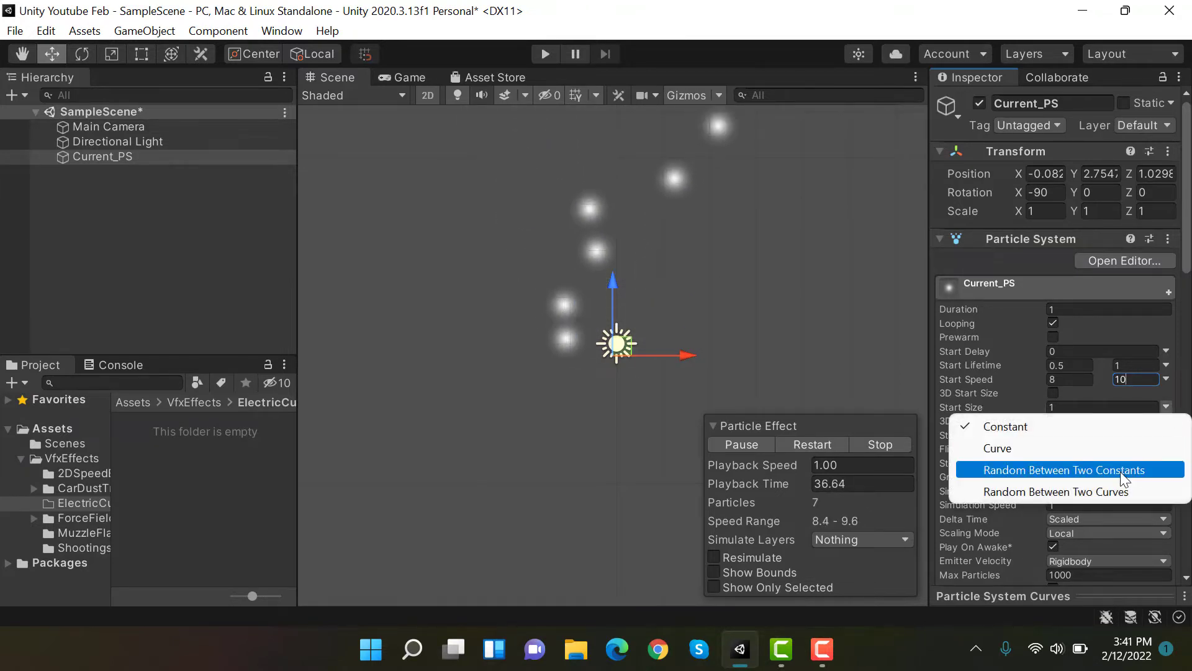
pyautogui.click(1122, 470)
pyautogui.click(1077, 405)
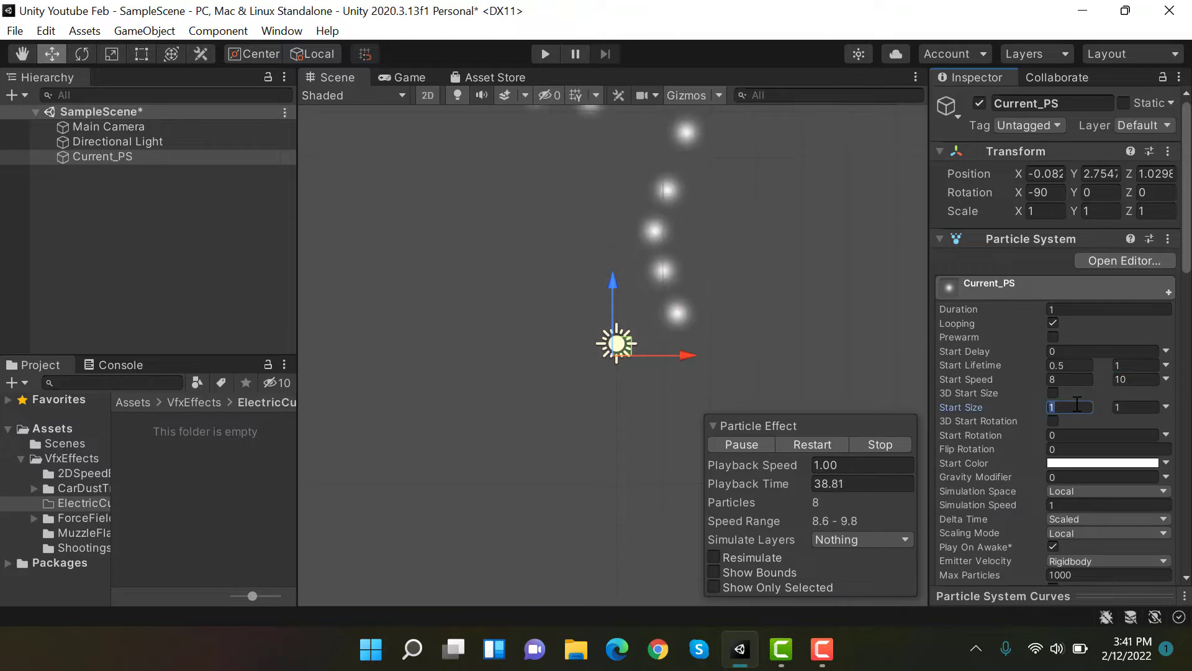
pyautogui.write('0.04')
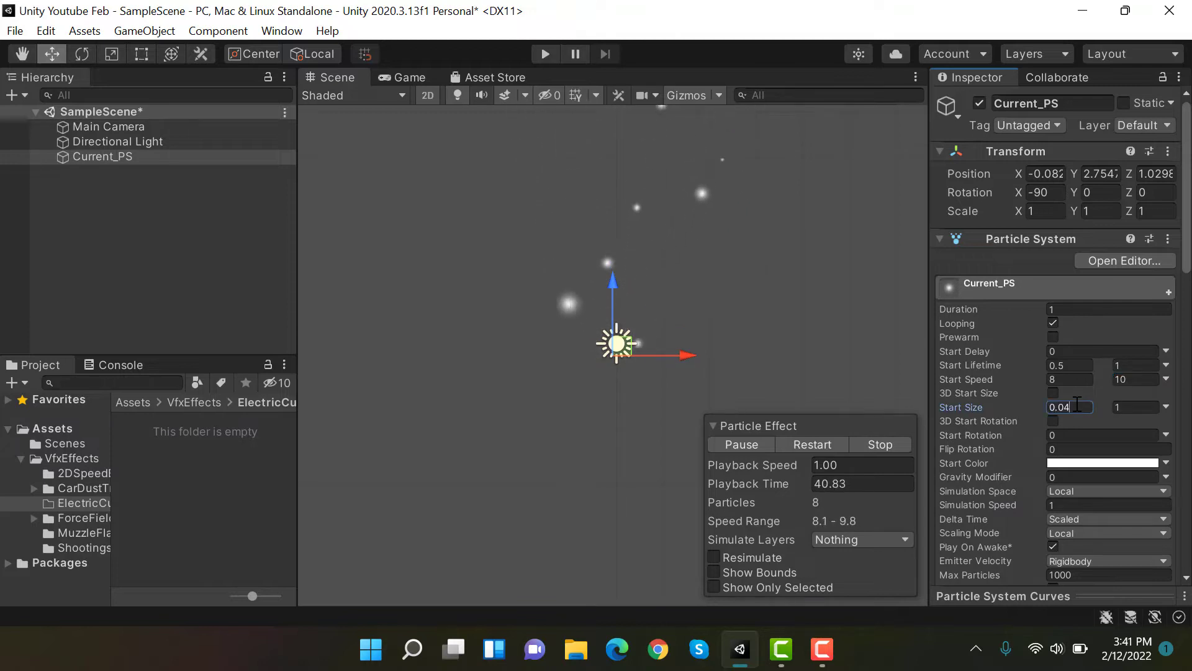
pyautogui.click(1145, 407)
pyautogui.write('0.05')
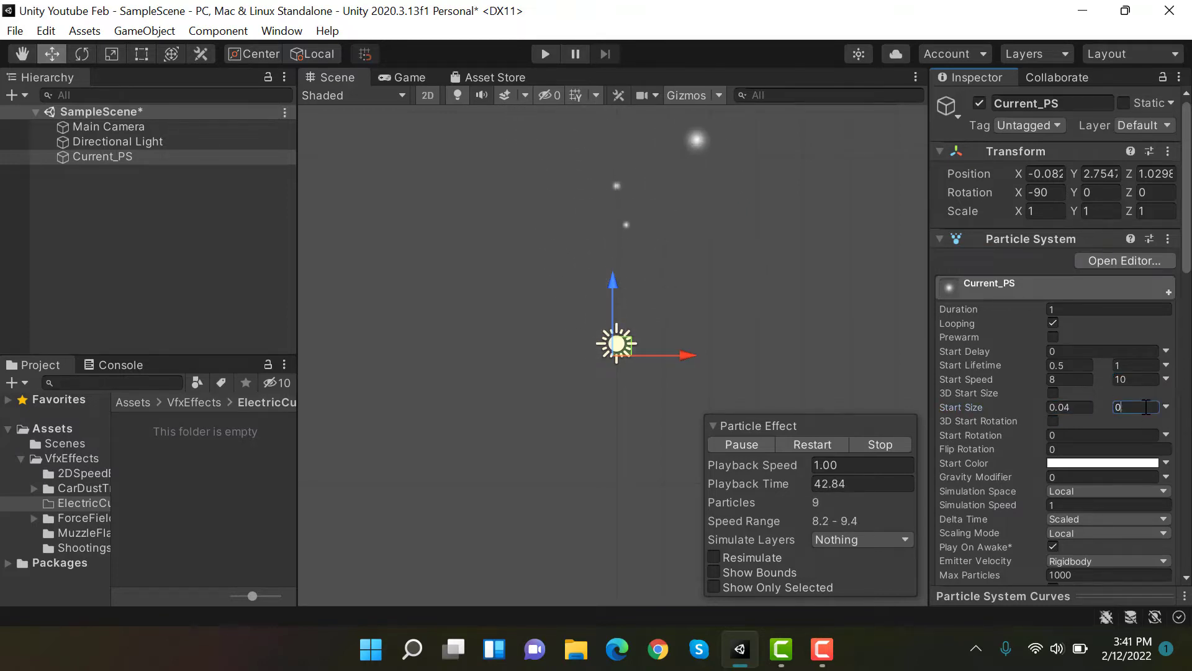
# Switch Start Color to Random Between Two Colors, with deep blue 0069FF first
pyautogui.click(1166, 463)
pyautogui.click(1088, 509)
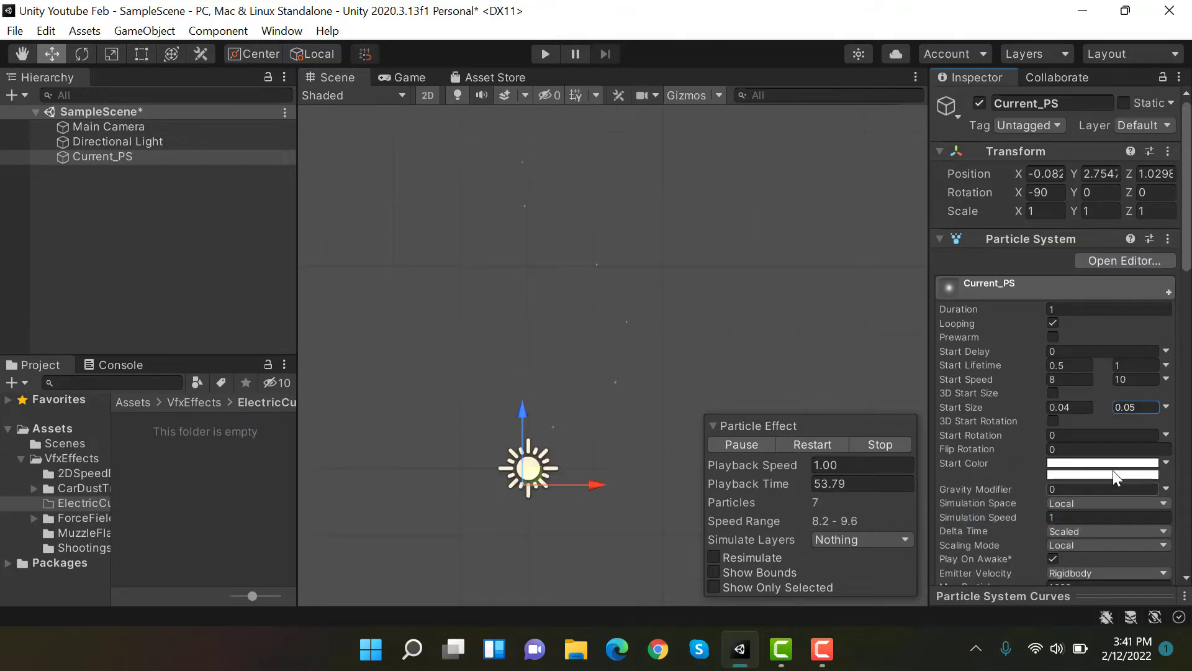
pyautogui.click(1113, 466)
pyautogui.click(998, 404)
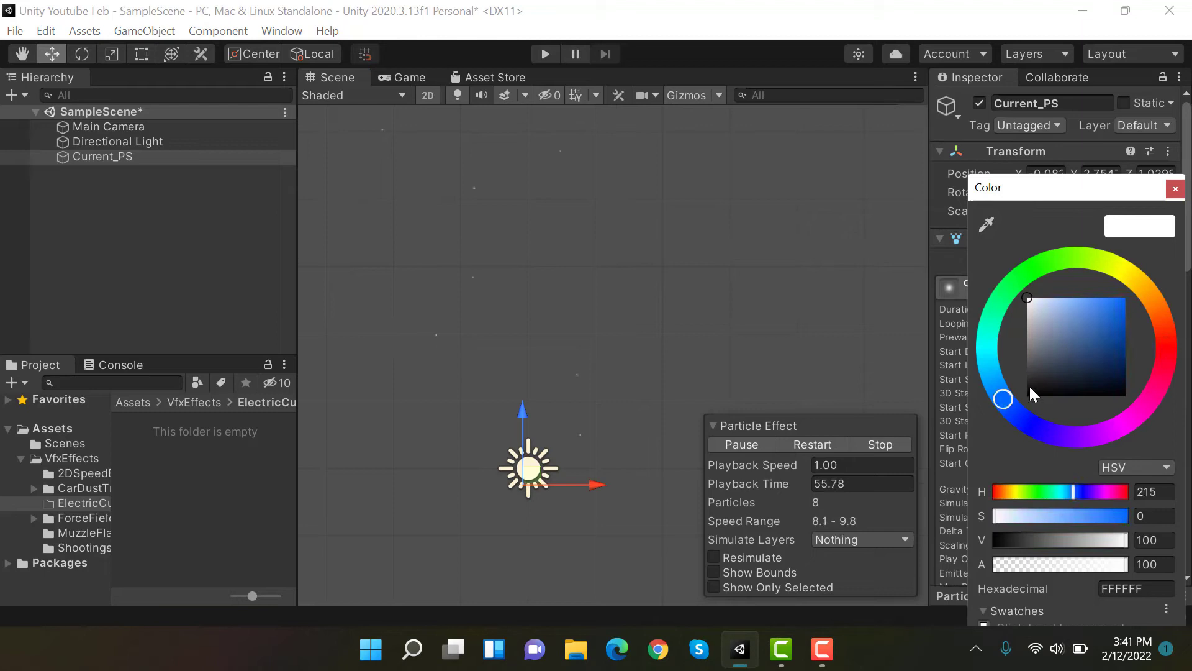
pyautogui.moveTo(1089, 339); pyautogui.dragTo(1150, 260)
pyautogui.click(1176, 189)
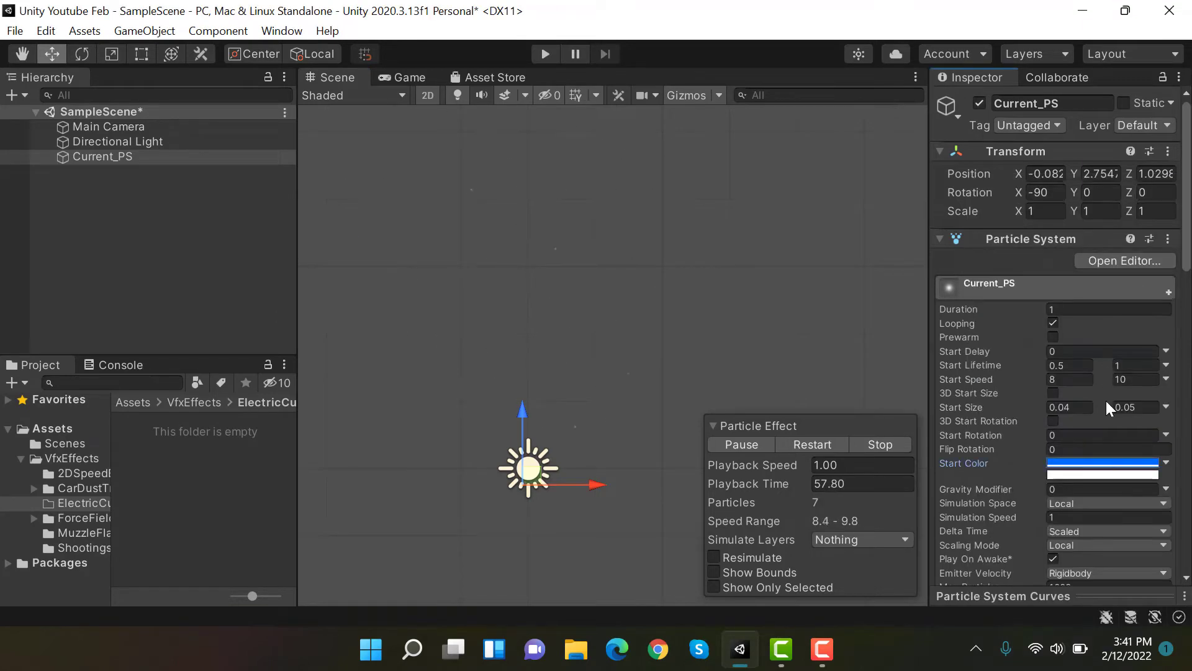
# Set the second start colour to cyan-blue 00BFFF
pyautogui.click(1119, 475)
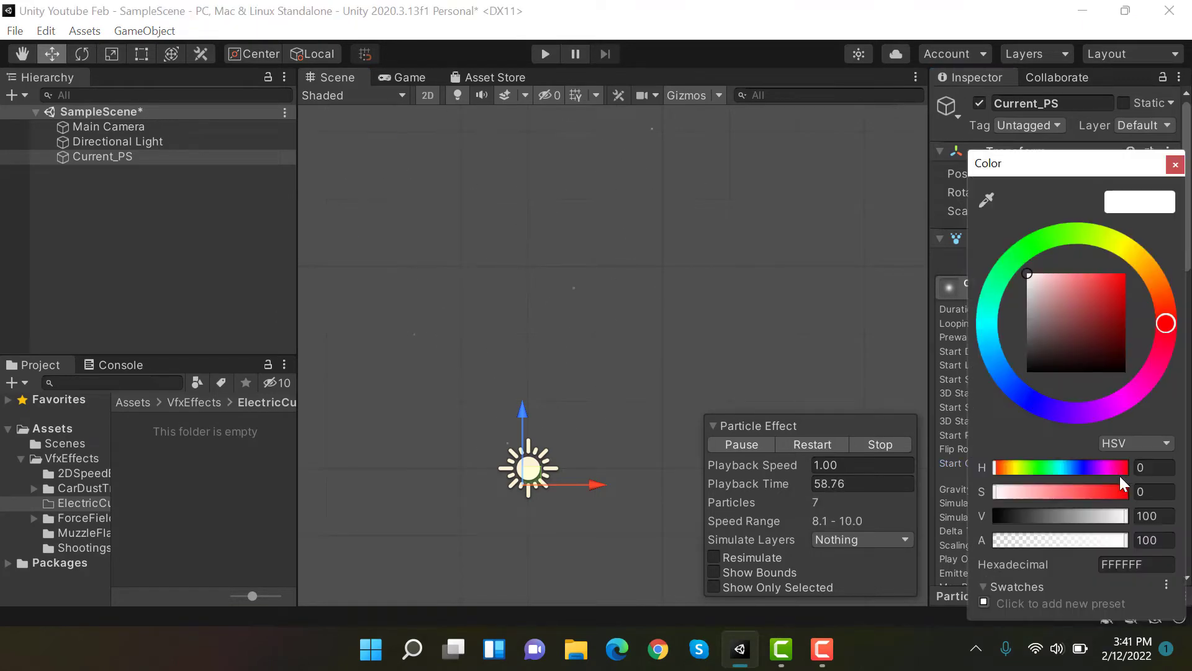
pyautogui.click(994, 344)
pyautogui.moveTo(1096, 304); pyautogui.dragTo(1133, 262)
# Set Emission Rate over Time to 0, add a 5-particle burst, and stop the preview
pyautogui.click(1175, 164)
pyautogui.scroll(-5, 1035, 264)
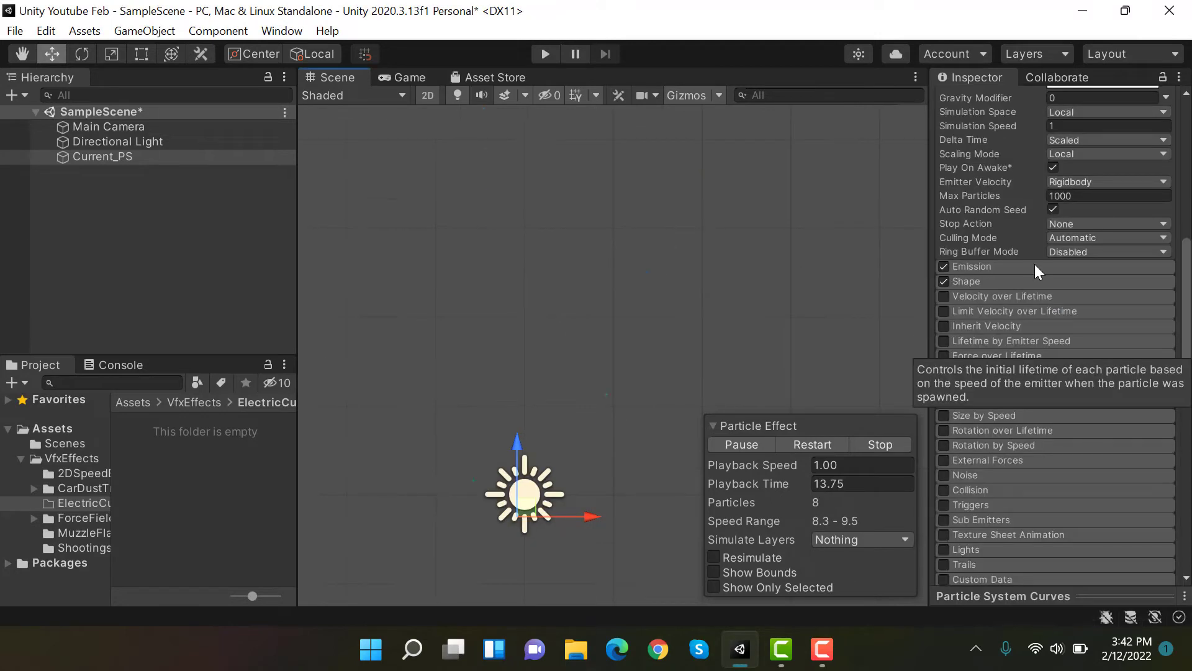
pyautogui.click(1036, 264)
pyautogui.click(1071, 284)
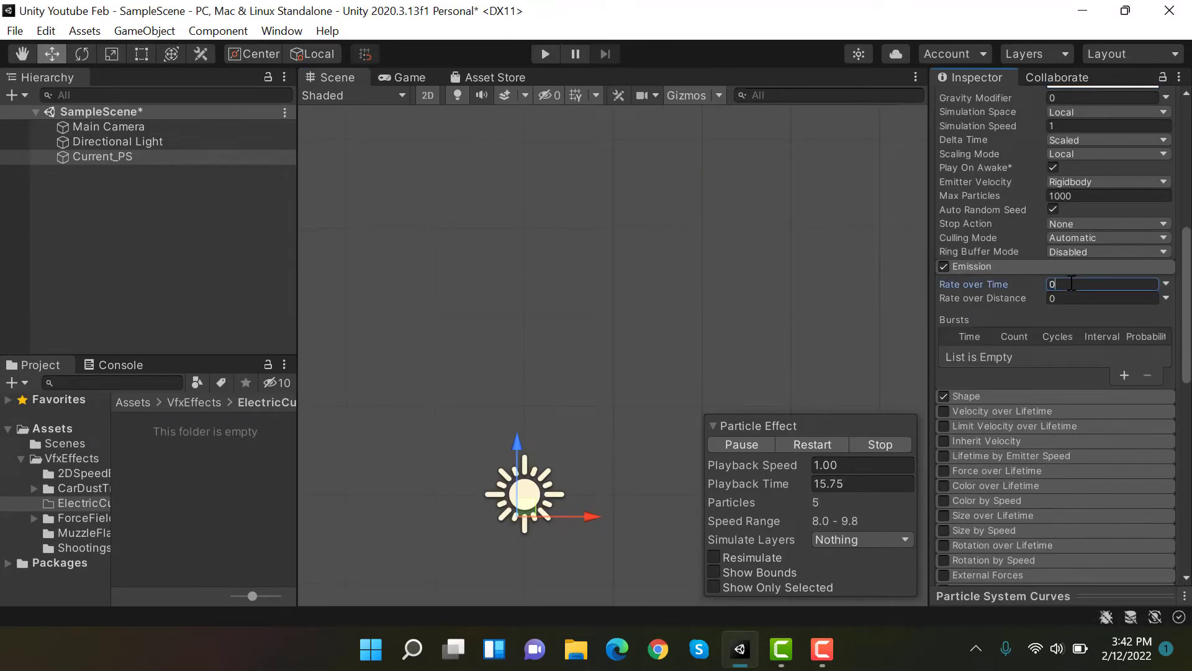
pyautogui.click(1126, 373)
pyautogui.write('5')
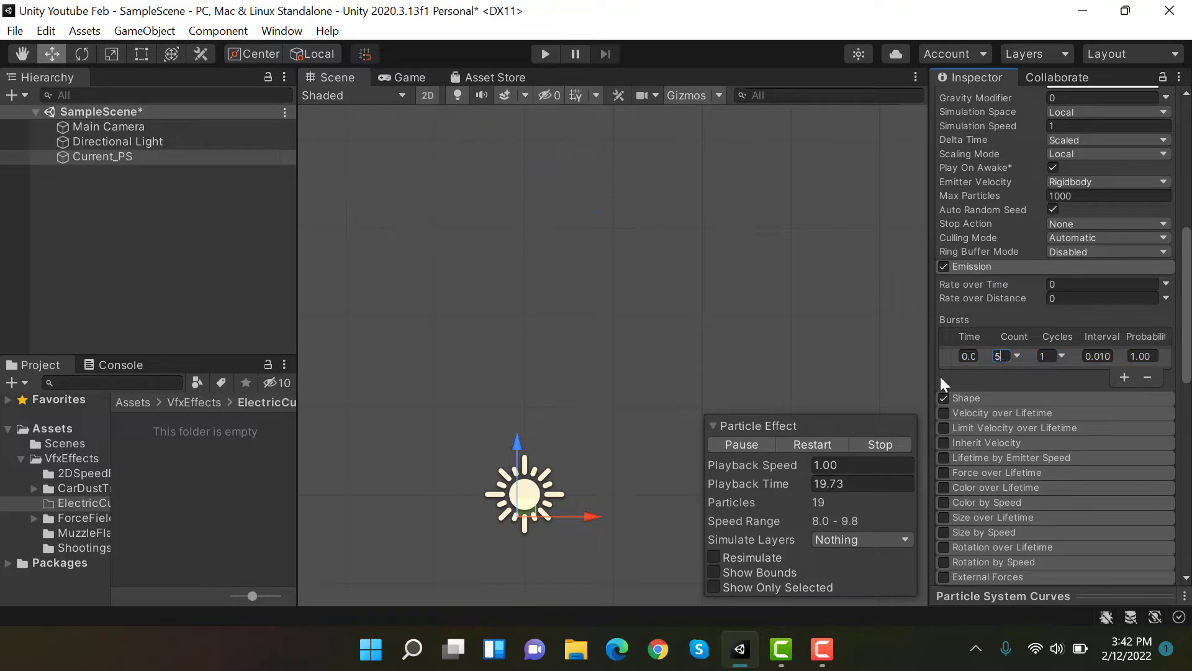
pyautogui.click(866, 444)
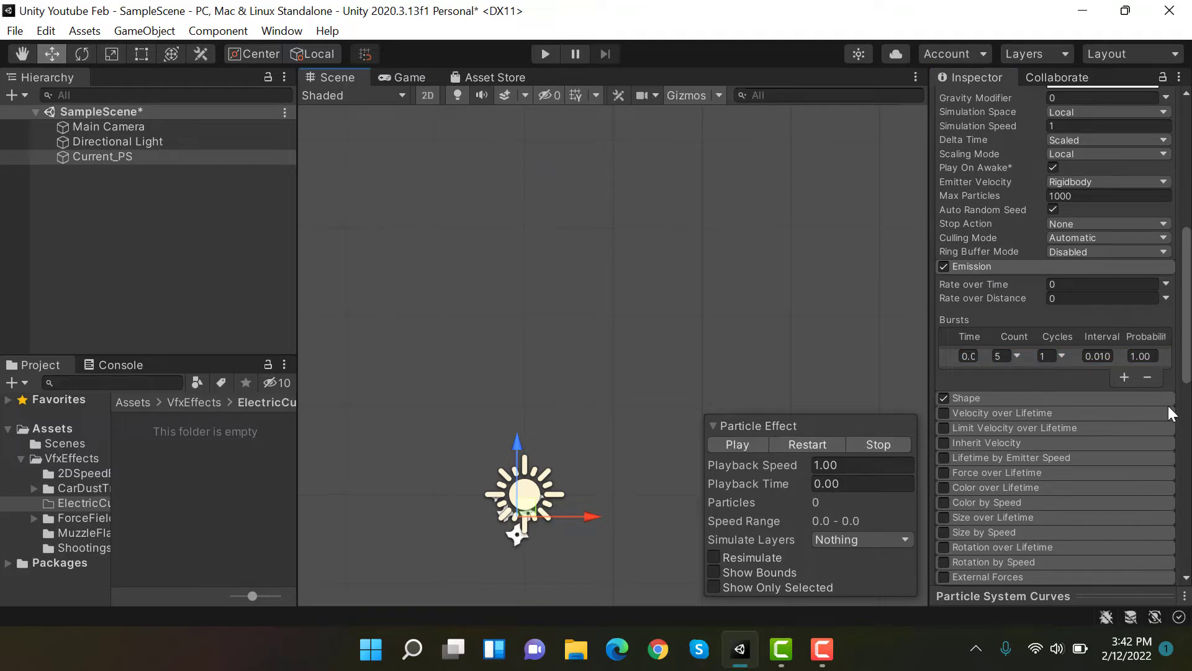
pyautogui.scroll(-2, 1146, 415)
# Narrow the Shape cone to angle 2 and radius 0.2
pyautogui.click(1004, 300)
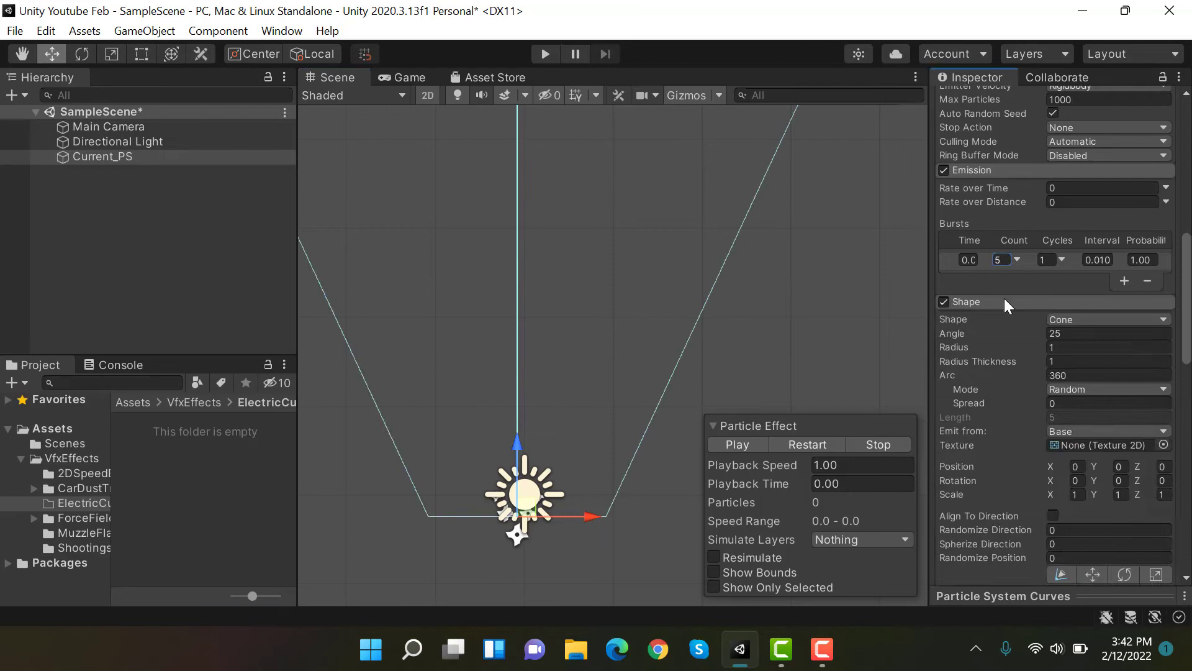
pyautogui.click(1078, 331)
pyautogui.write('2')
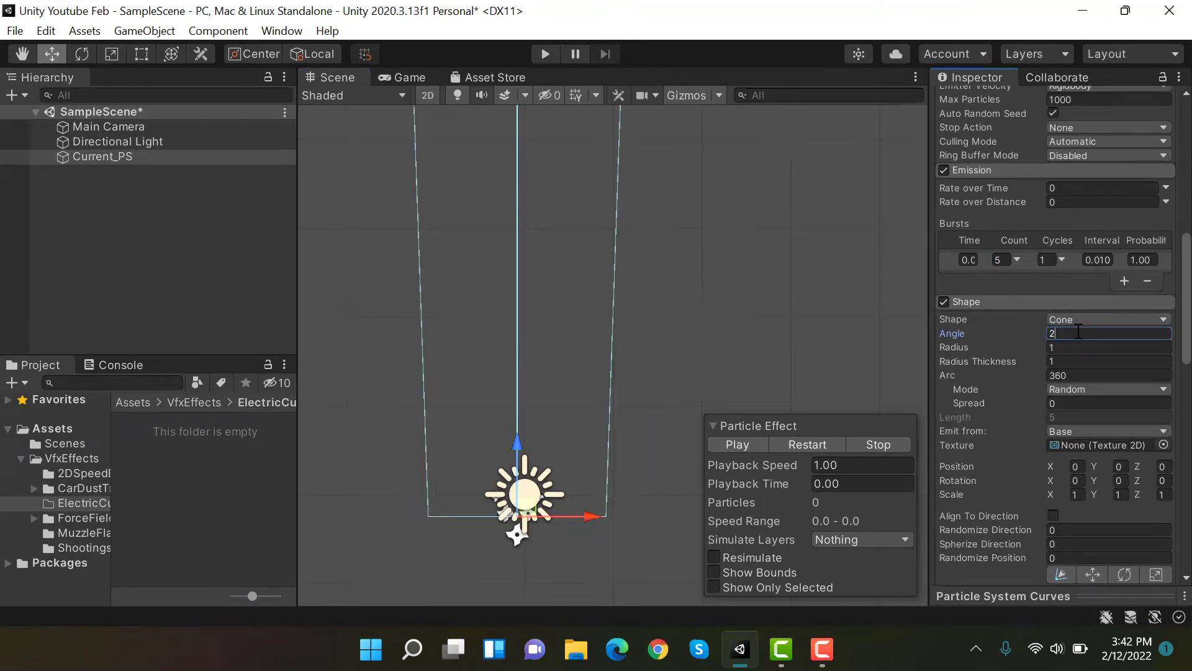
pyautogui.moveTo(1041, 344); pyautogui.dragTo(655, 345)
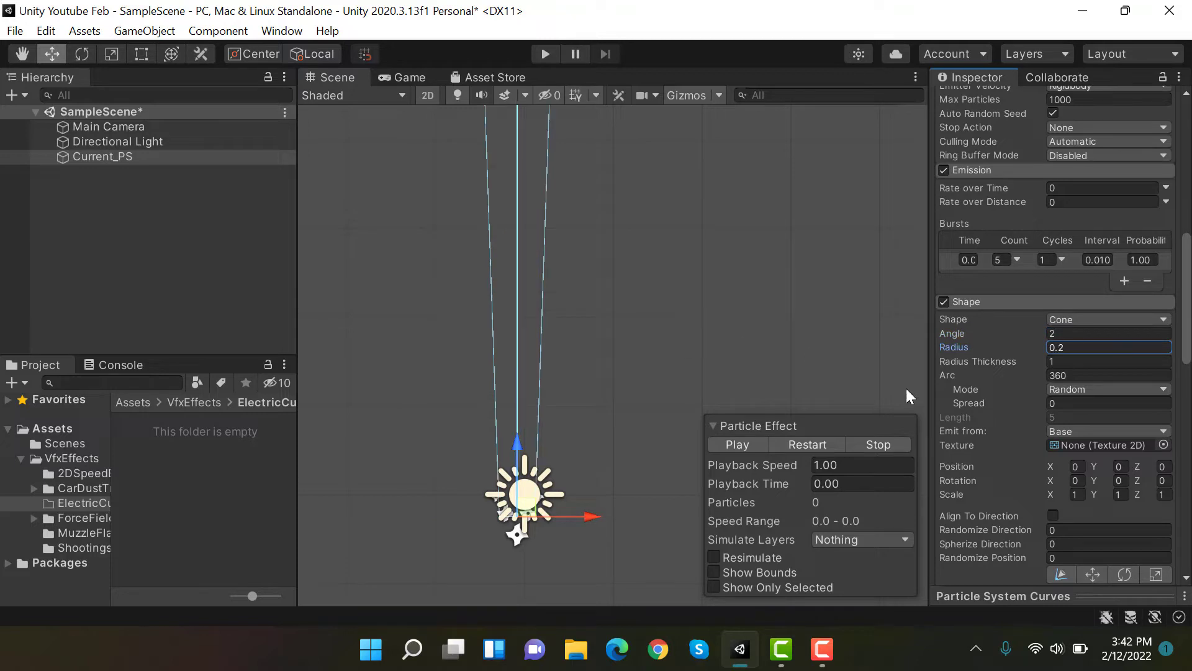
pyautogui.scroll(-3, 1092, 420)
pyautogui.scroll(-1, 999, 470)
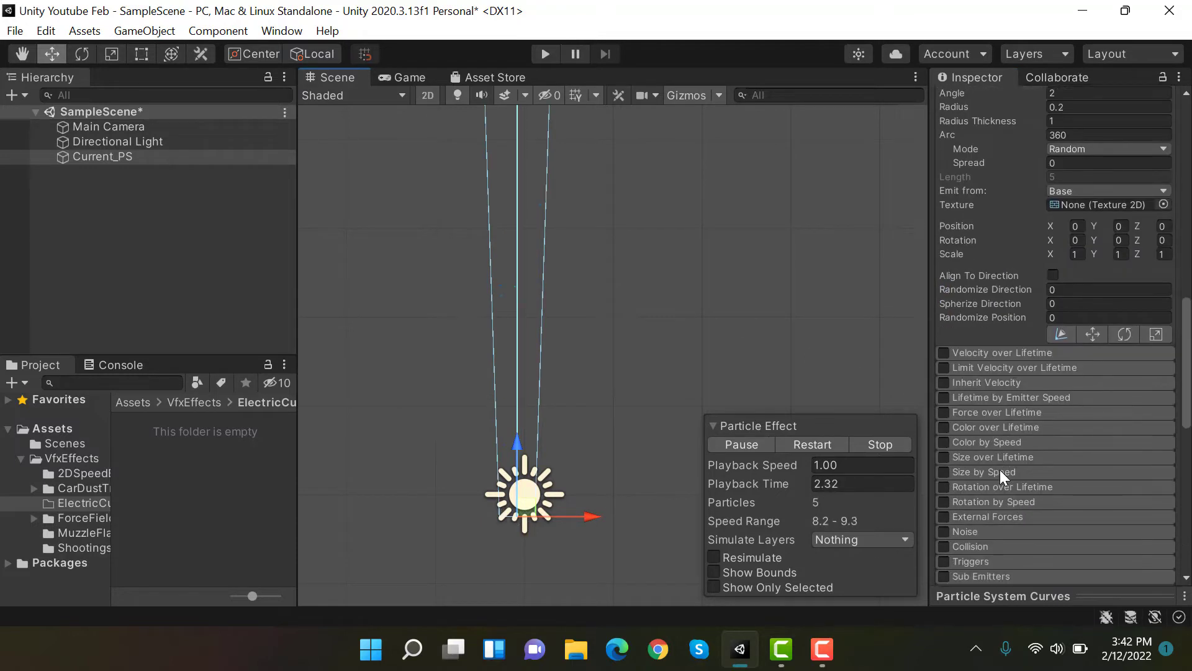
pyautogui.scroll(-1, 978, 480)
pyautogui.scroll(-3, 983, 429)
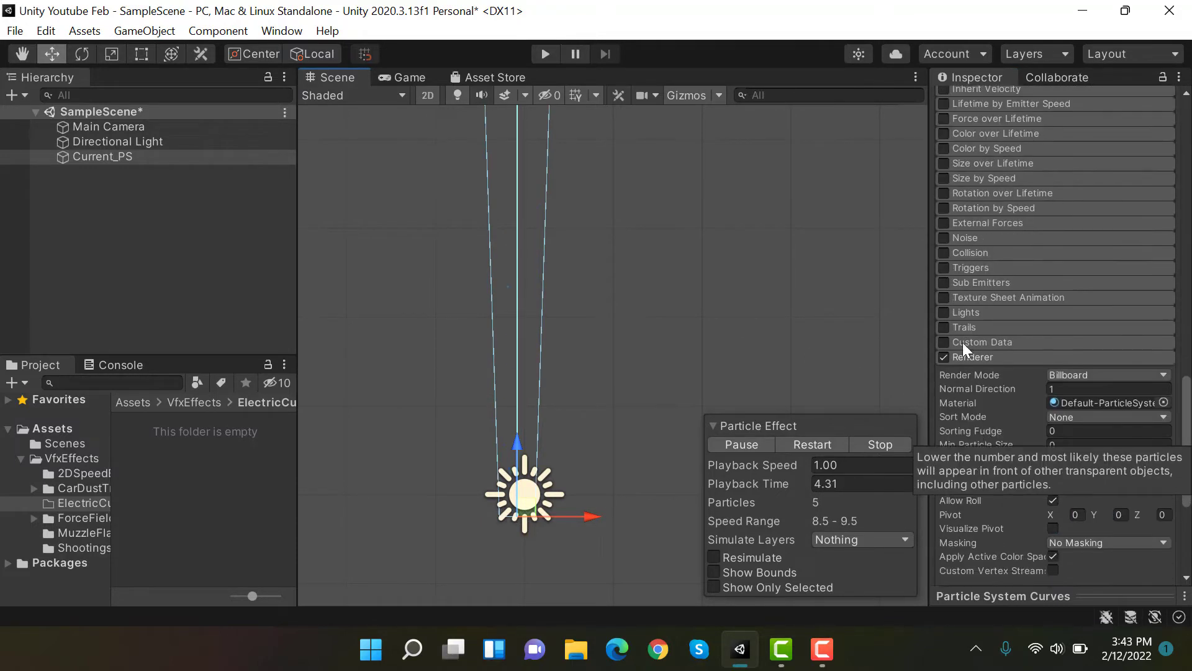
# Turn on the Noise module with Strength 2 and Frequency 1
pyautogui.click(944, 237)
pyautogui.click(977, 238)
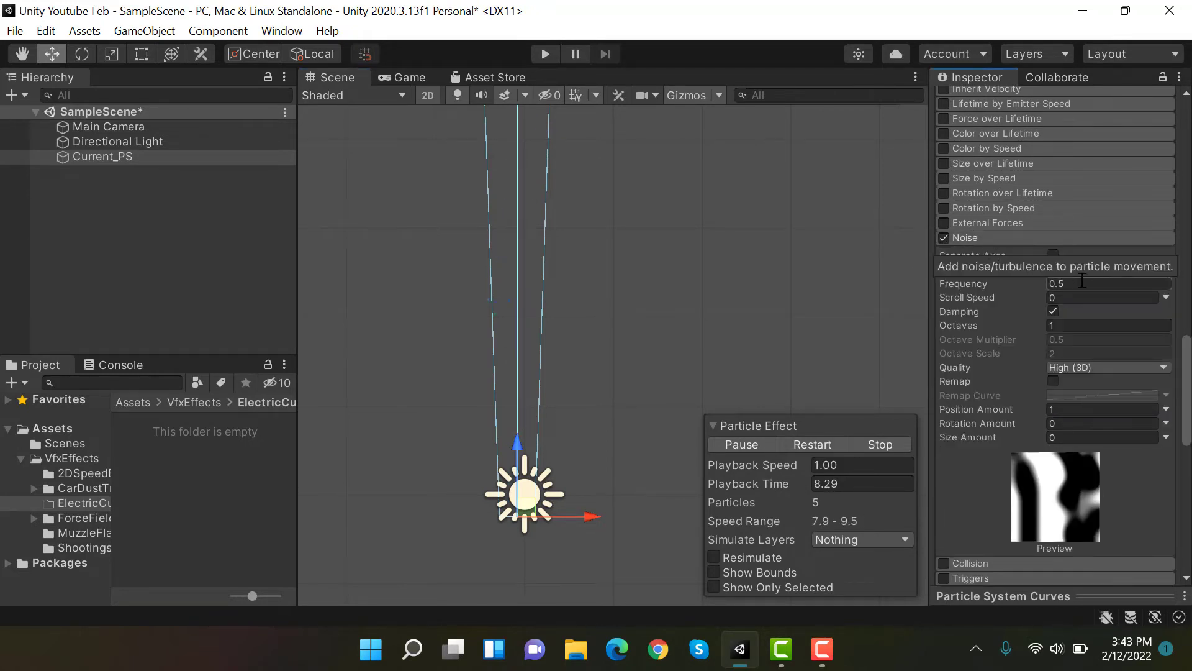
pyautogui.write('2')
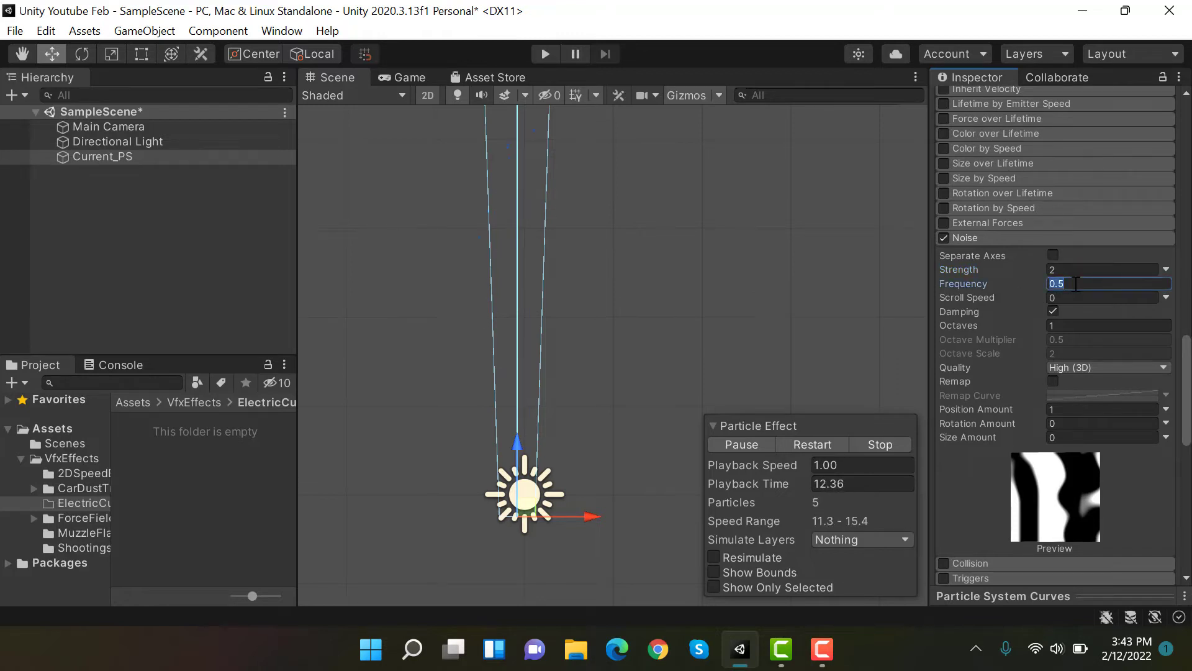
pyautogui.write('1')
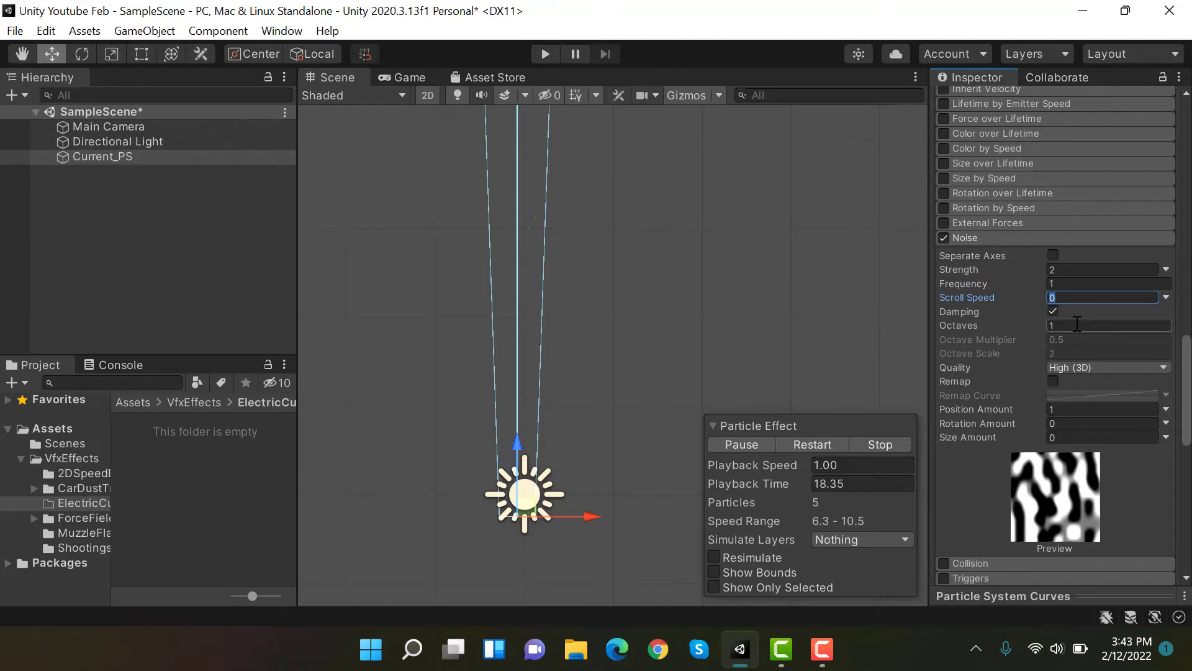
pyautogui.click(1029, 240)
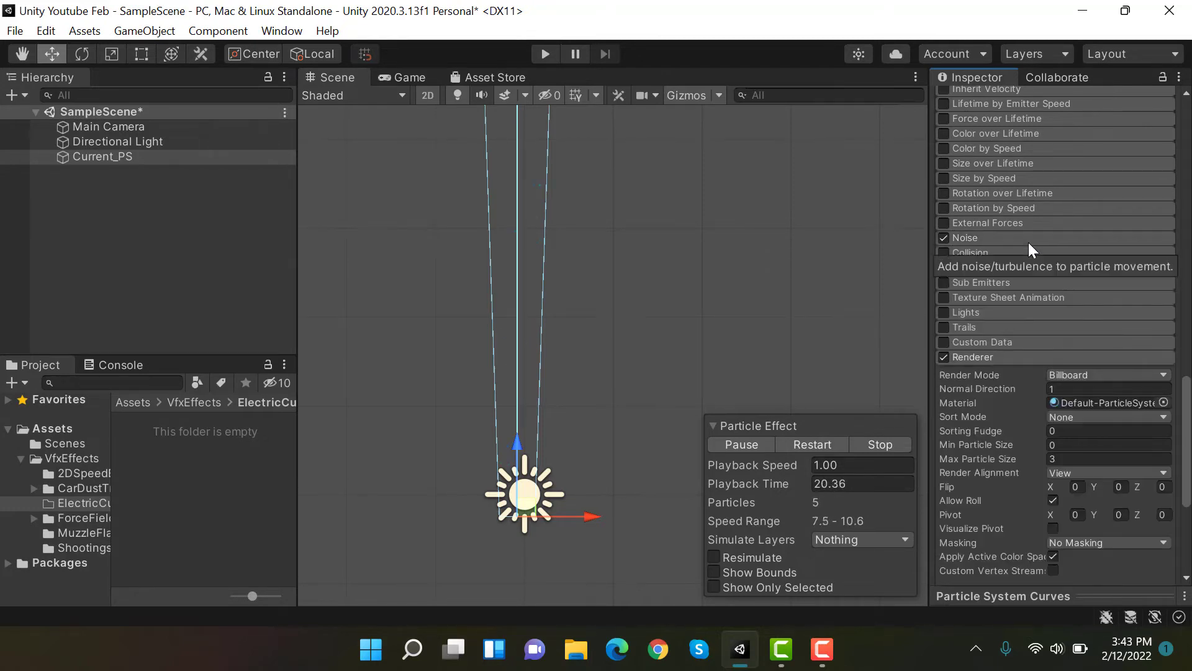
# Enable Trails, use Default-Particle as Material and Trail Material, and zero position X and Y
pyautogui.click(951, 328)
pyautogui.click(945, 328)
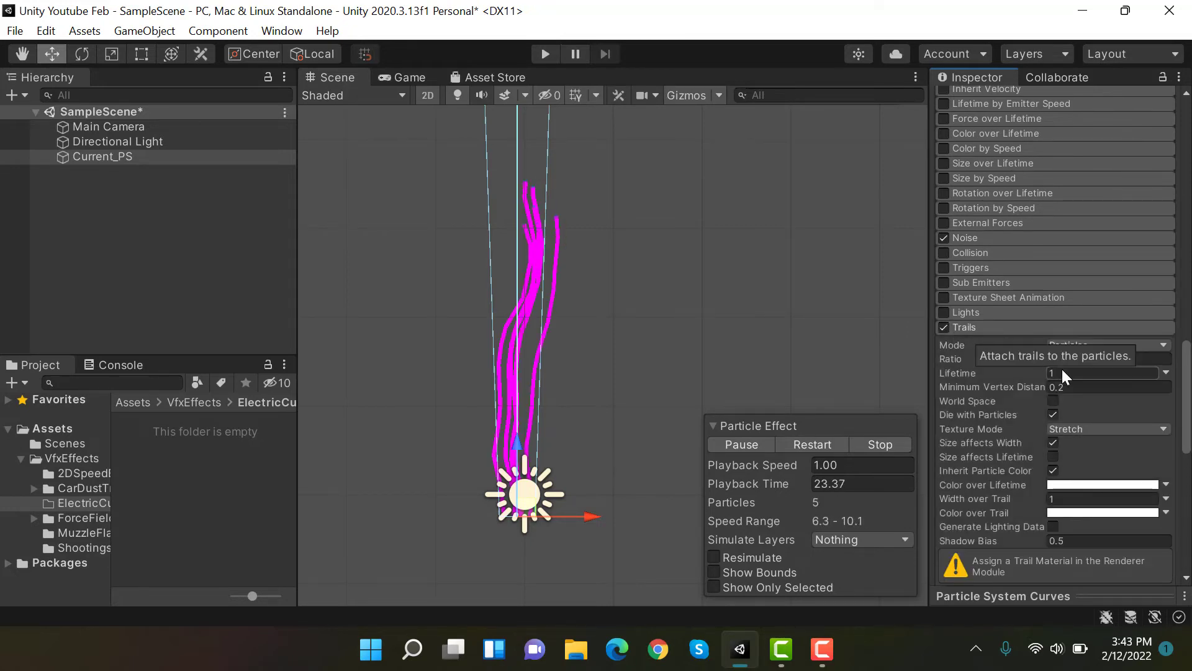
pyautogui.scroll(-5, 1062, 369)
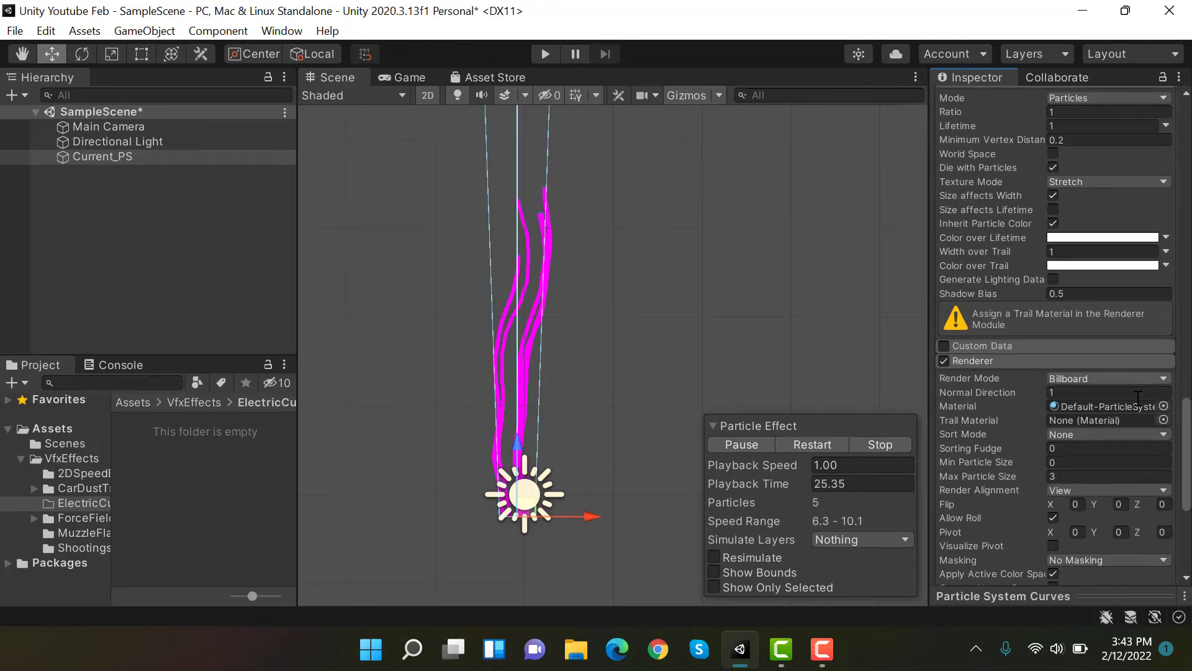
pyautogui.click(1164, 406)
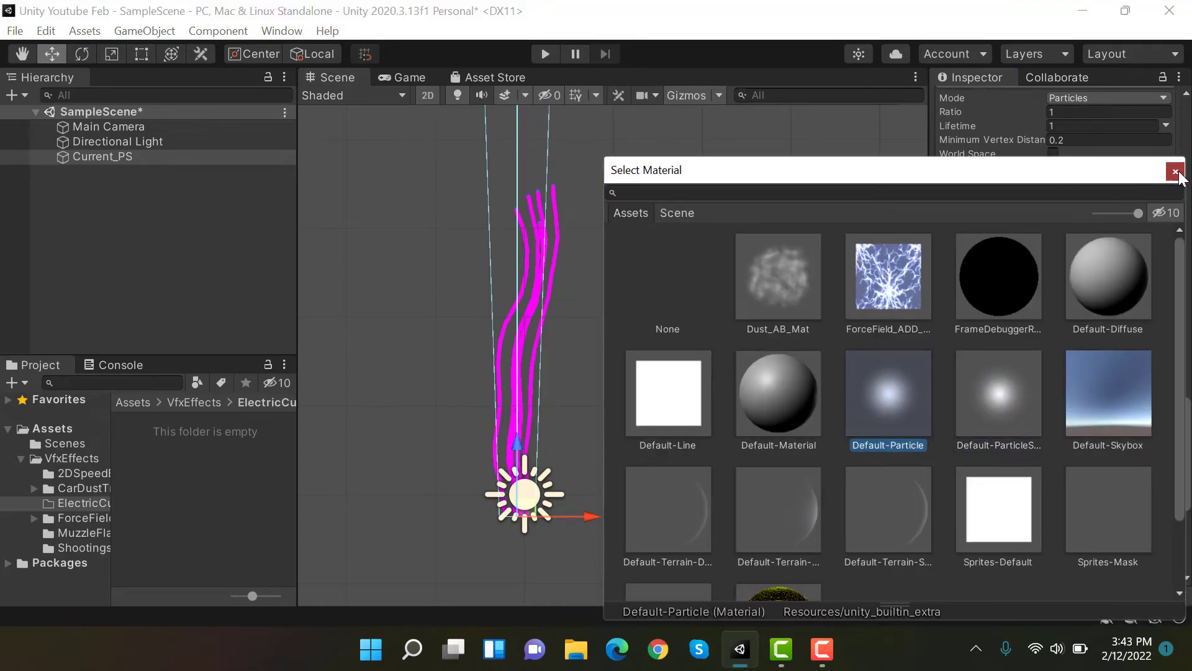
pyautogui.click(1175, 170)
pyautogui.click(1164, 420)
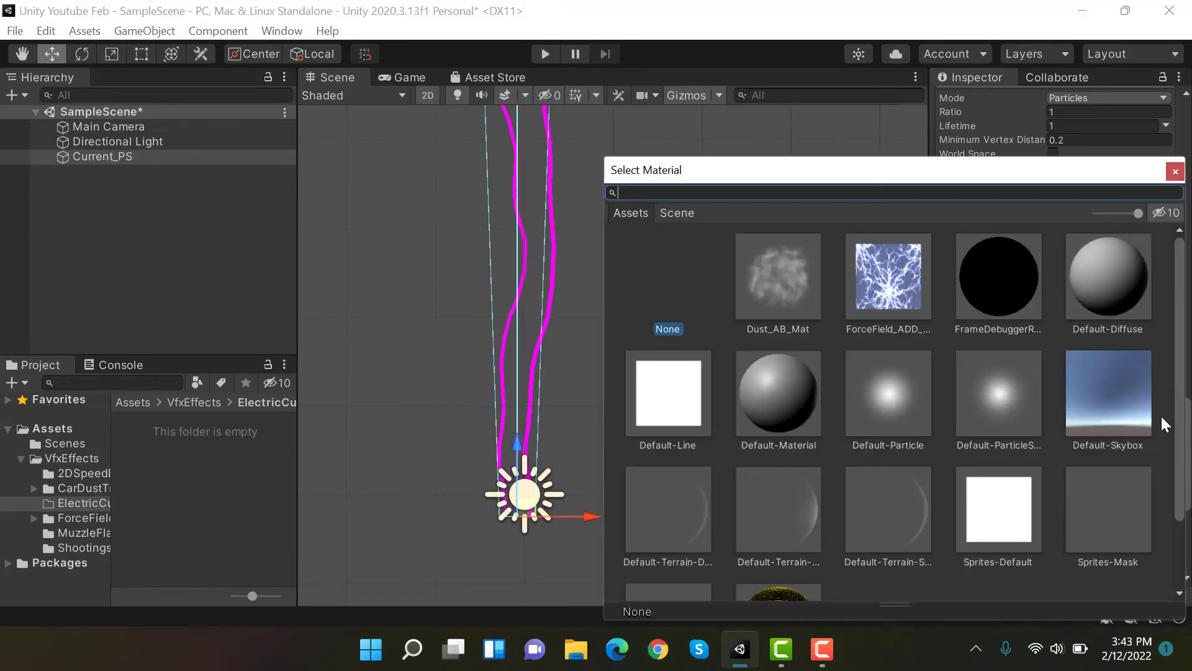
pyautogui.click(897, 398)
pyautogui.click(1177, 170)
pyautogui.click(1060, 174)
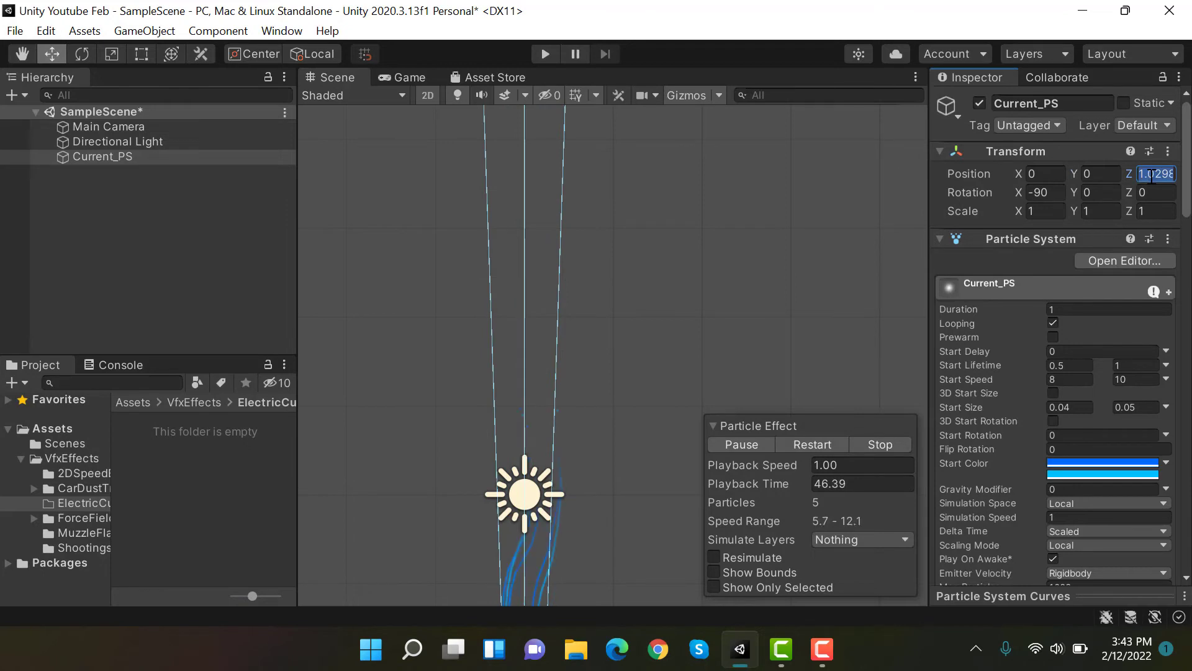
pyautogui.scroll(-10, 1020, 384)
# Set Renderer Render Mode to None so only the trails are drawn
pyautogui.click(1071, 130)
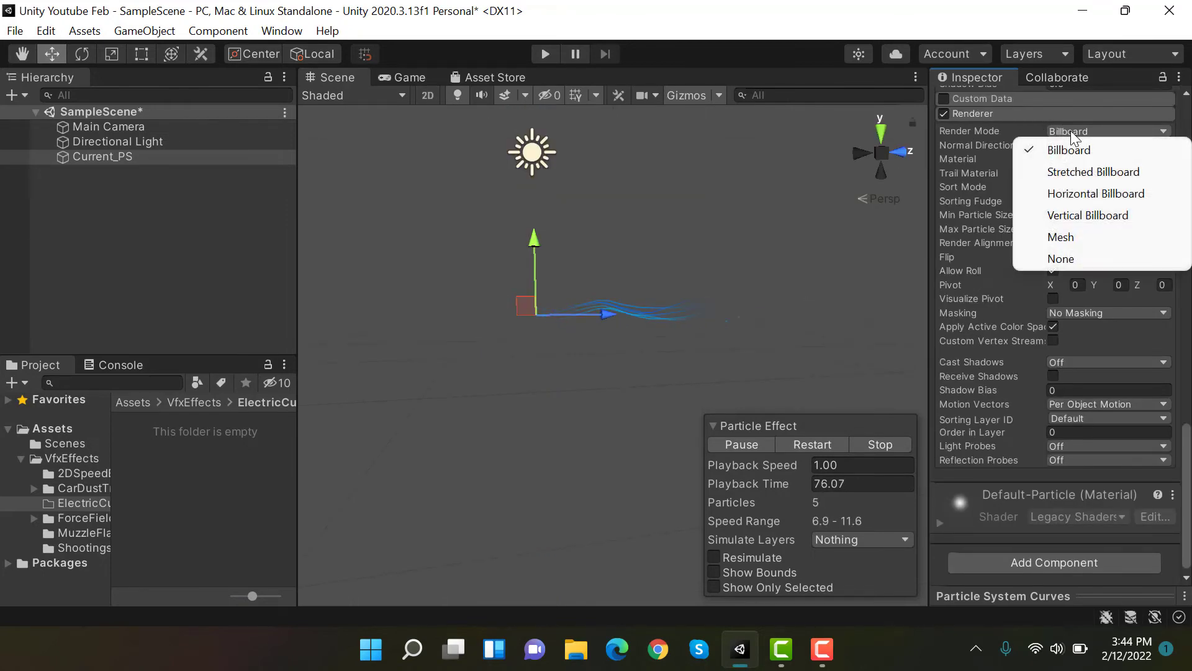
pyautogui.click(1057, 257)
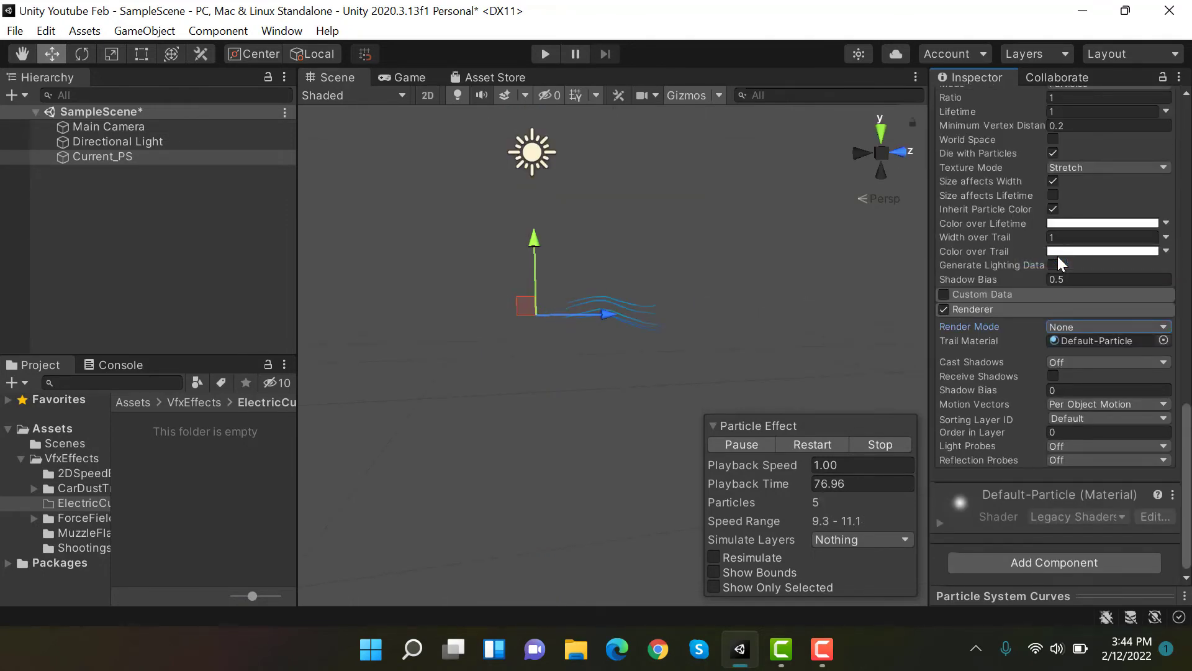
pyautogui.scroll(10, 1057, 256)
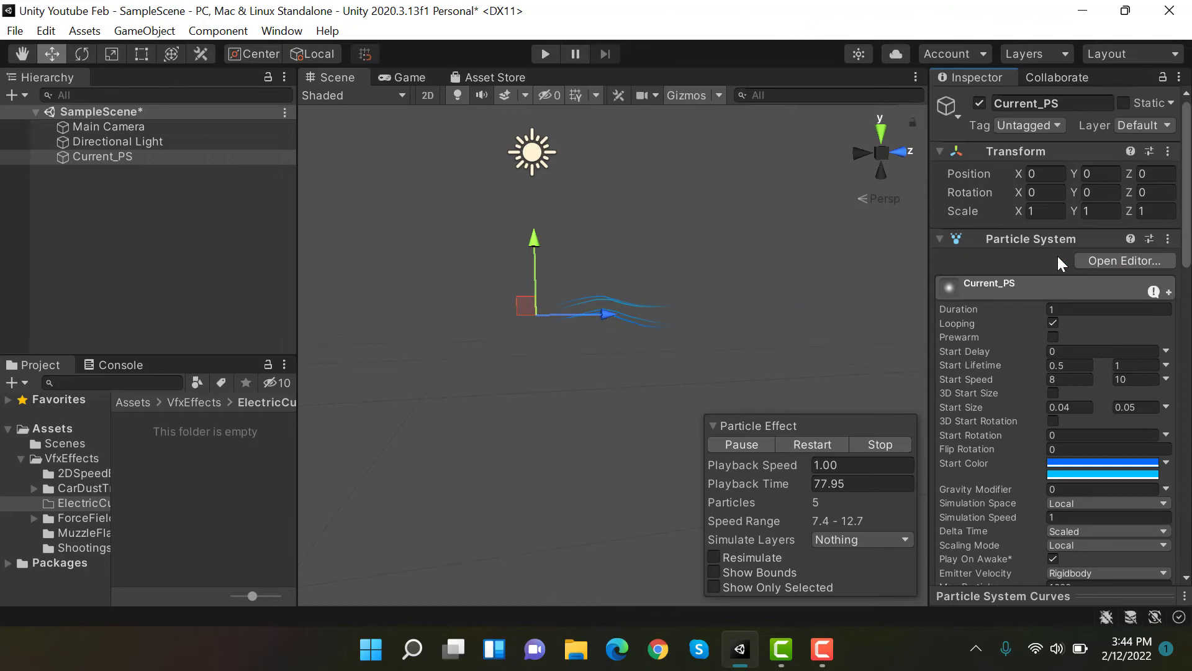
# Turn off Looping and replay the single burst several times to preview it
pyautogui.click(1062, 318)
pyautogui.scroll(3, 751, 314)
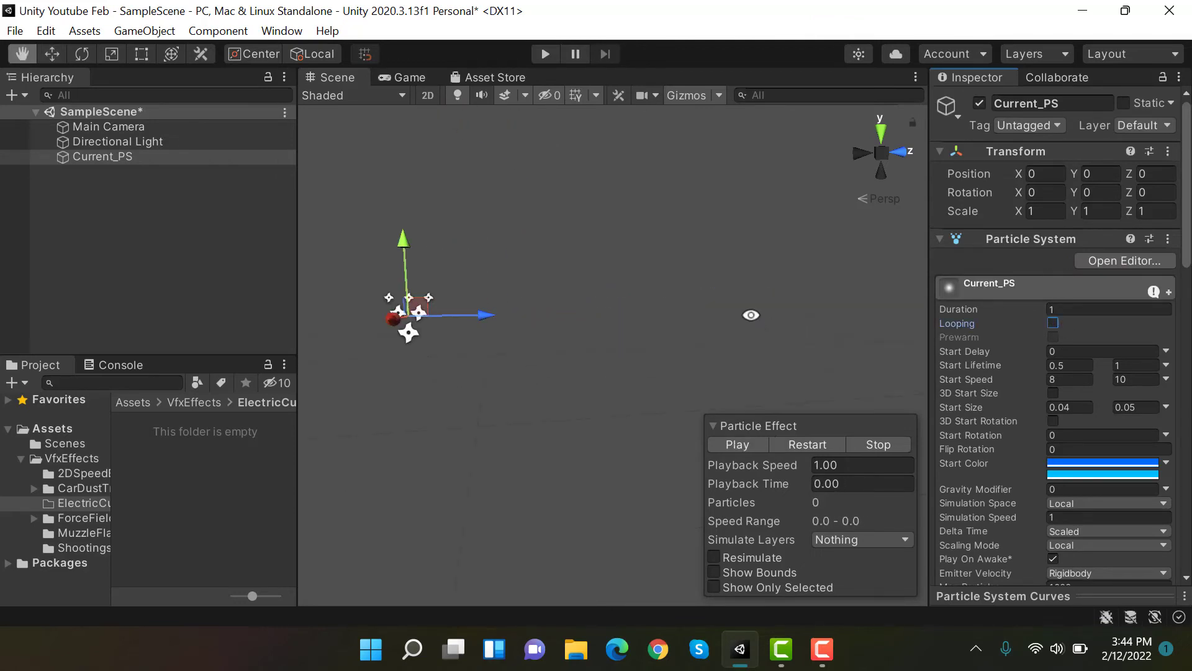
pyautogui.click(821, 449)
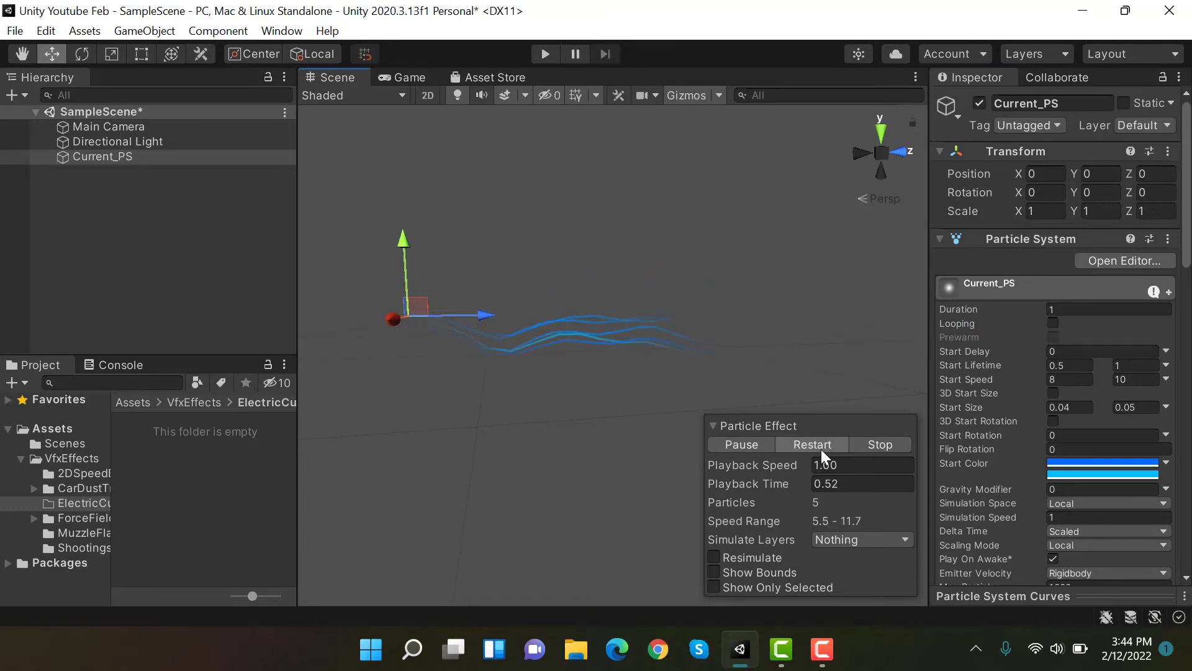
pyautogui.click(820, 449)
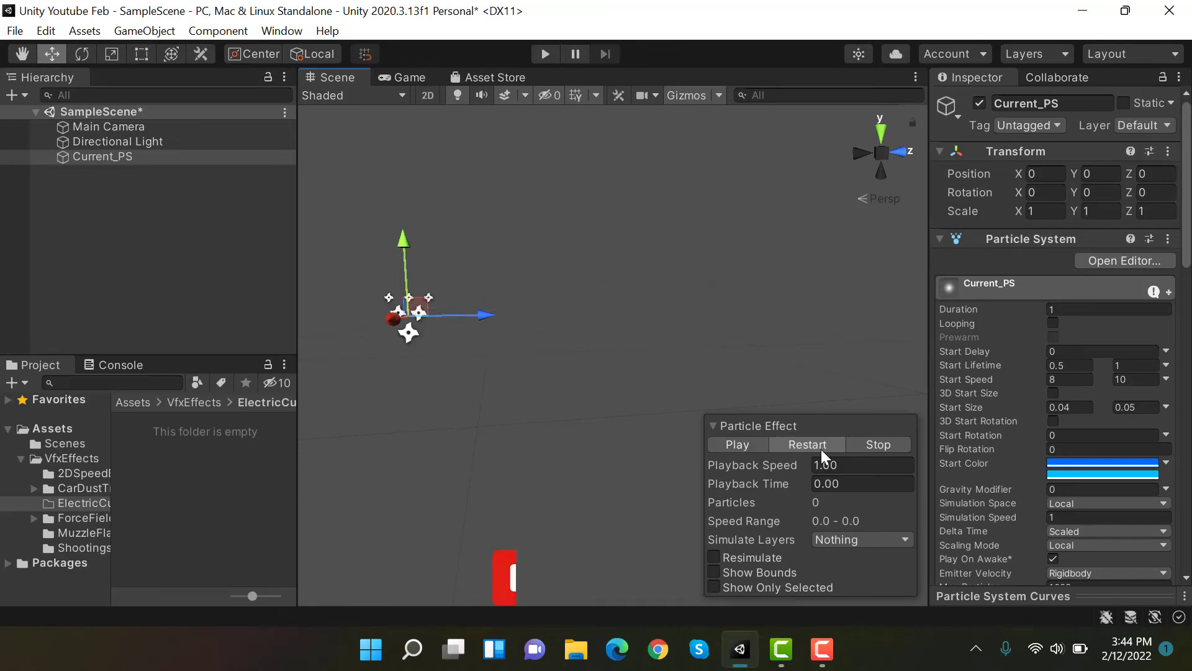
pyautogui.click(821, 449)
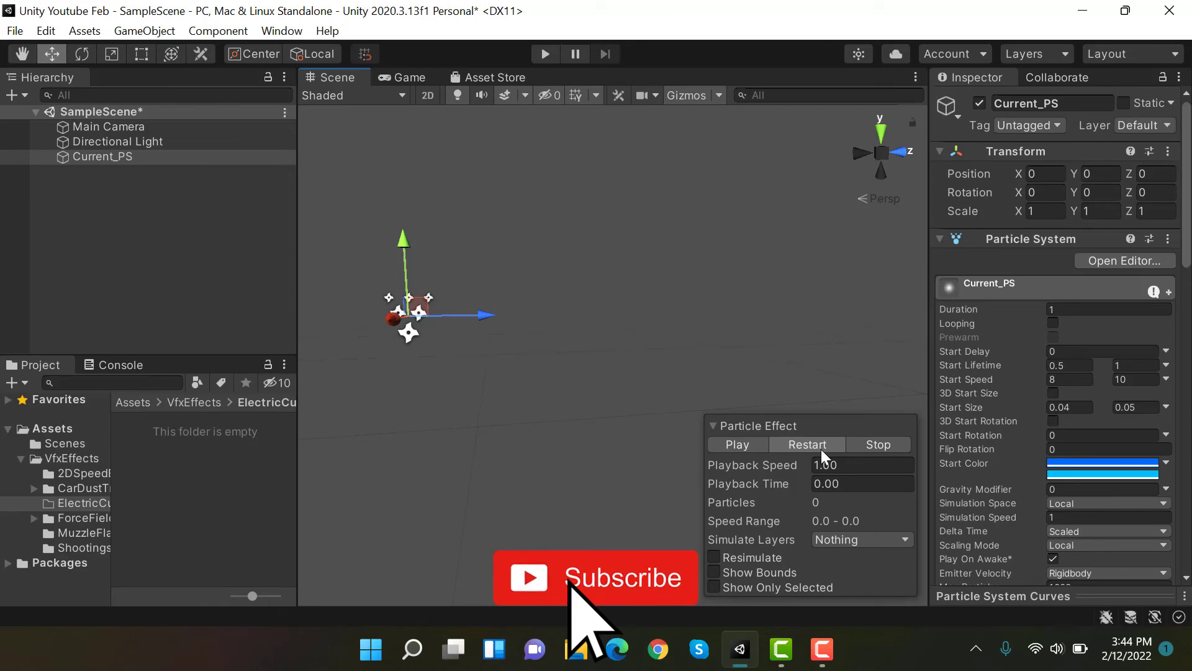
pyautogui.click(821, 450)
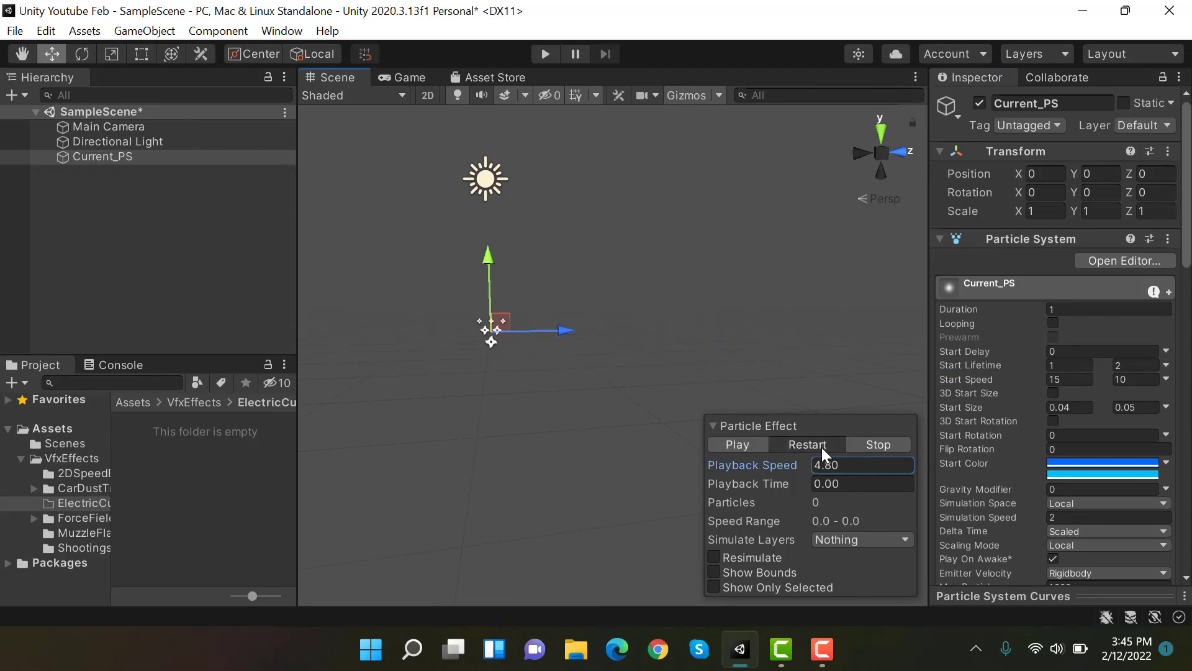
# Replay the Current_PS burst several times, checking it in the Game and Scene views
pyautogui.click(821, 448)
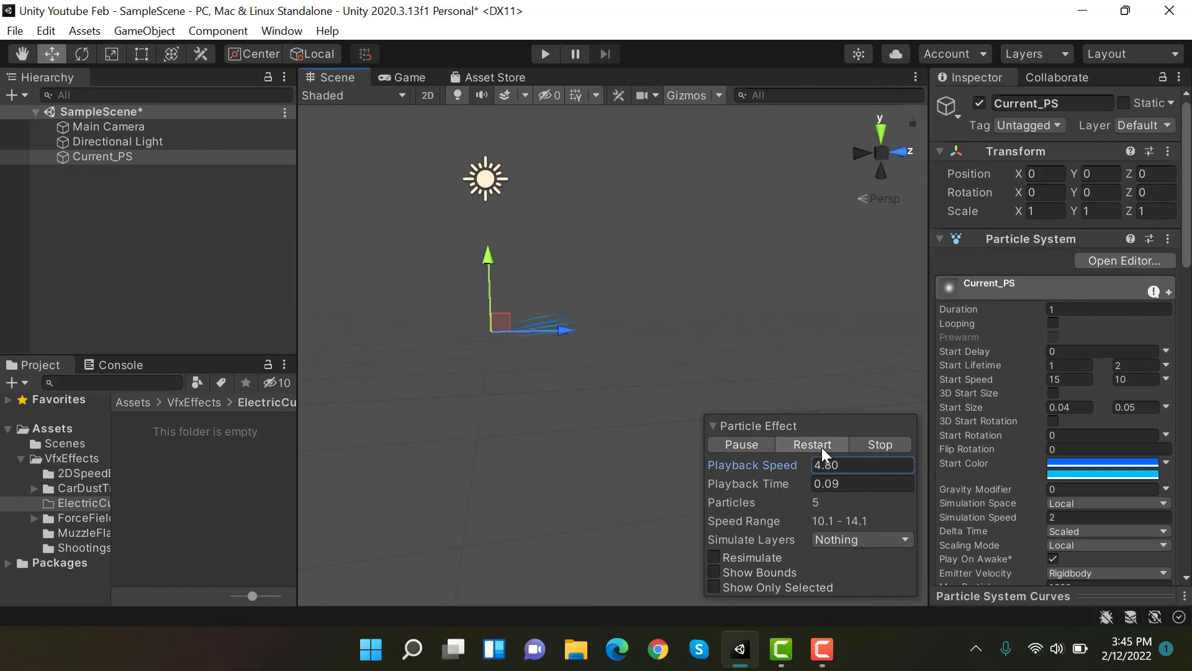
pyautogui.click(821, 447)
pyautogui.click(822, 448)
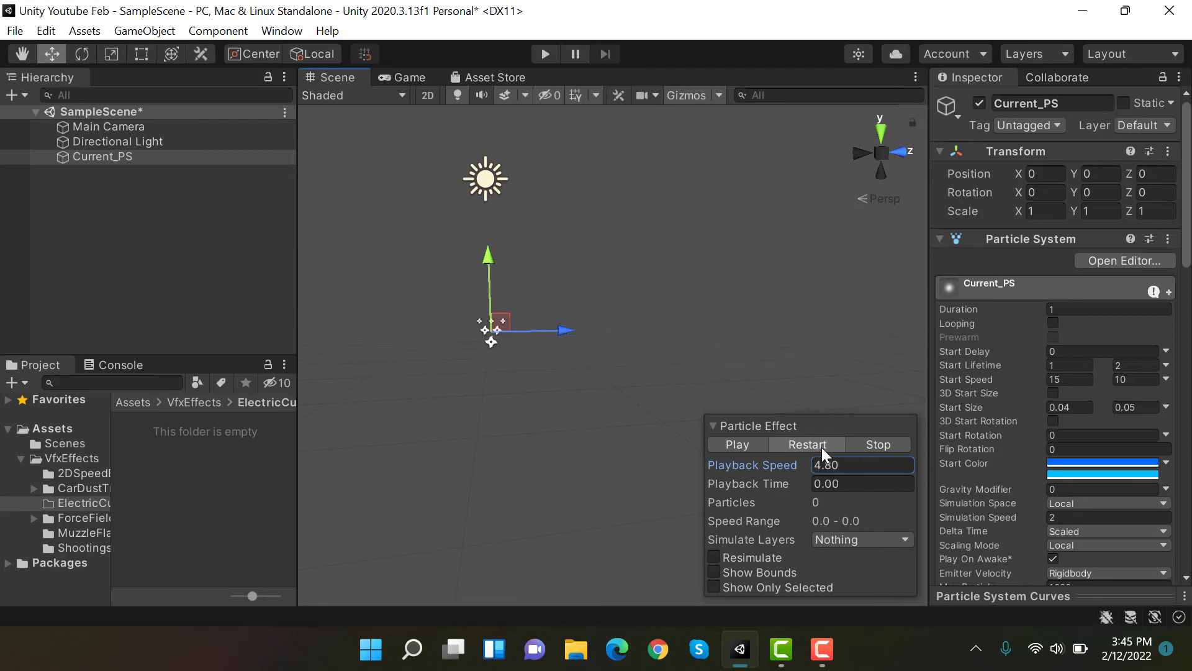
pyautogui.click(412, 77)
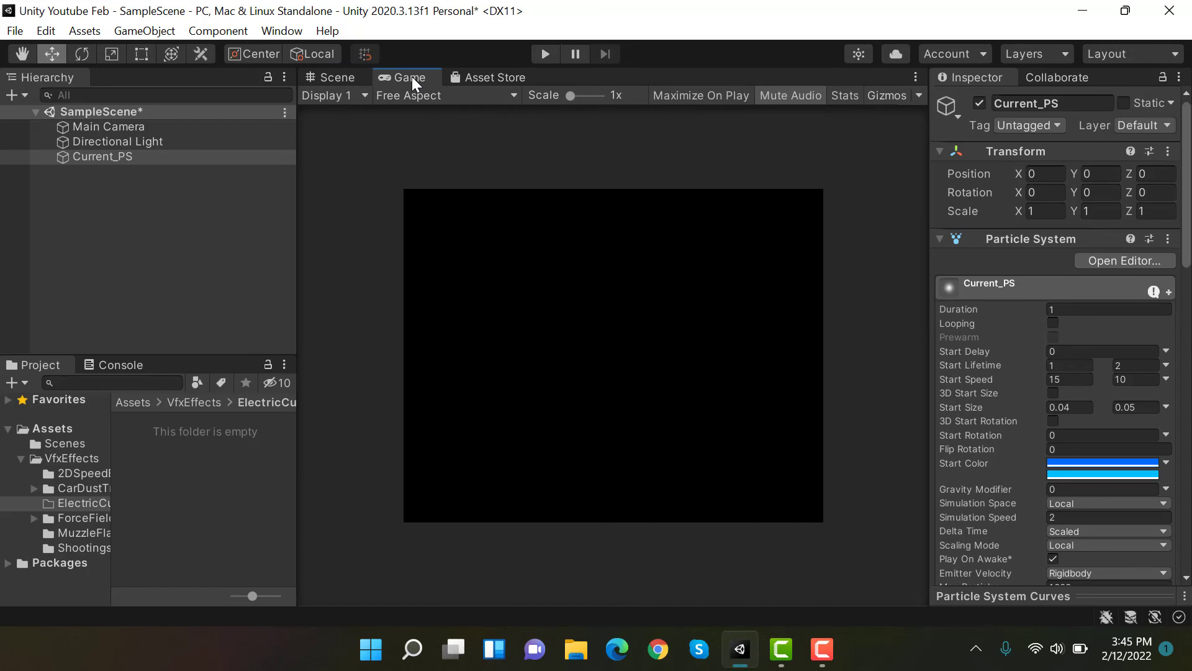
pyautogui.click(337, 76)
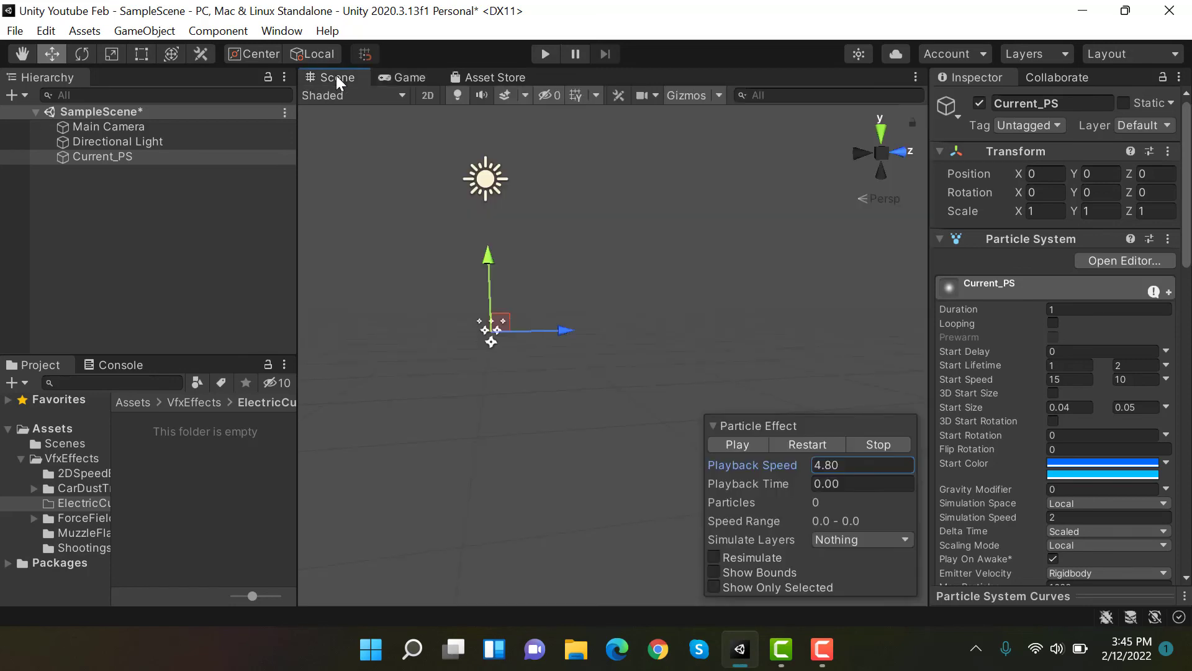
# Re-enable Looping and restart so long blue wavy streaks stream continuously
pyautogui.click(805, 444)
pyautogui.click(1054, 324)
pyautogui.click(828, 445)
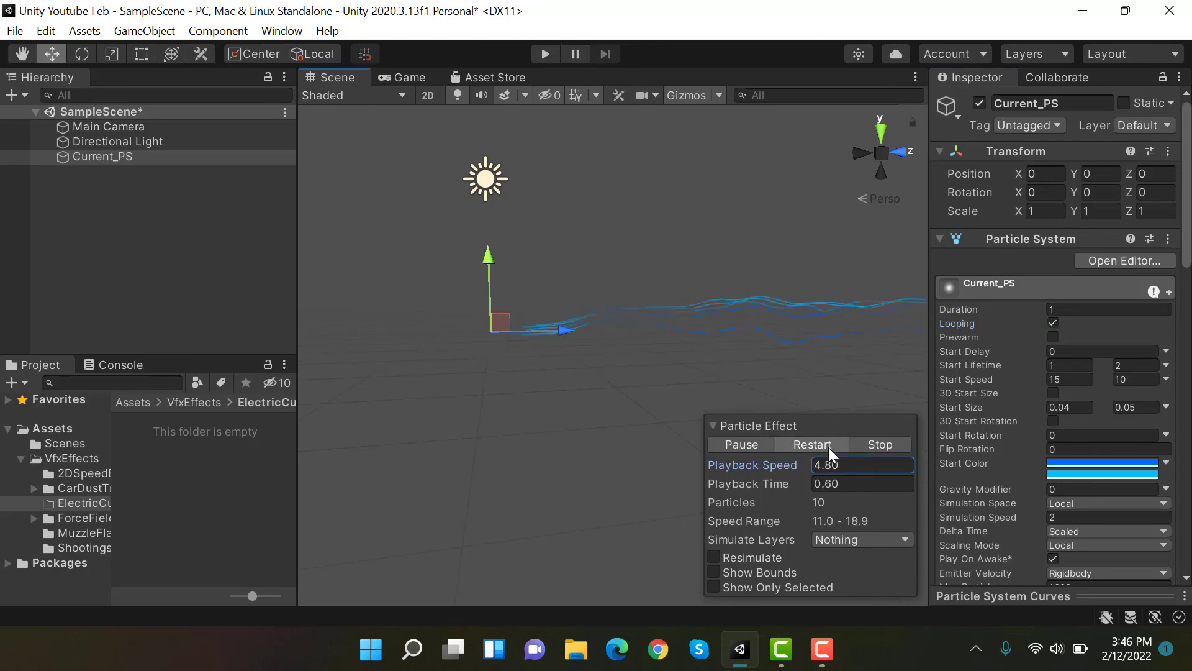